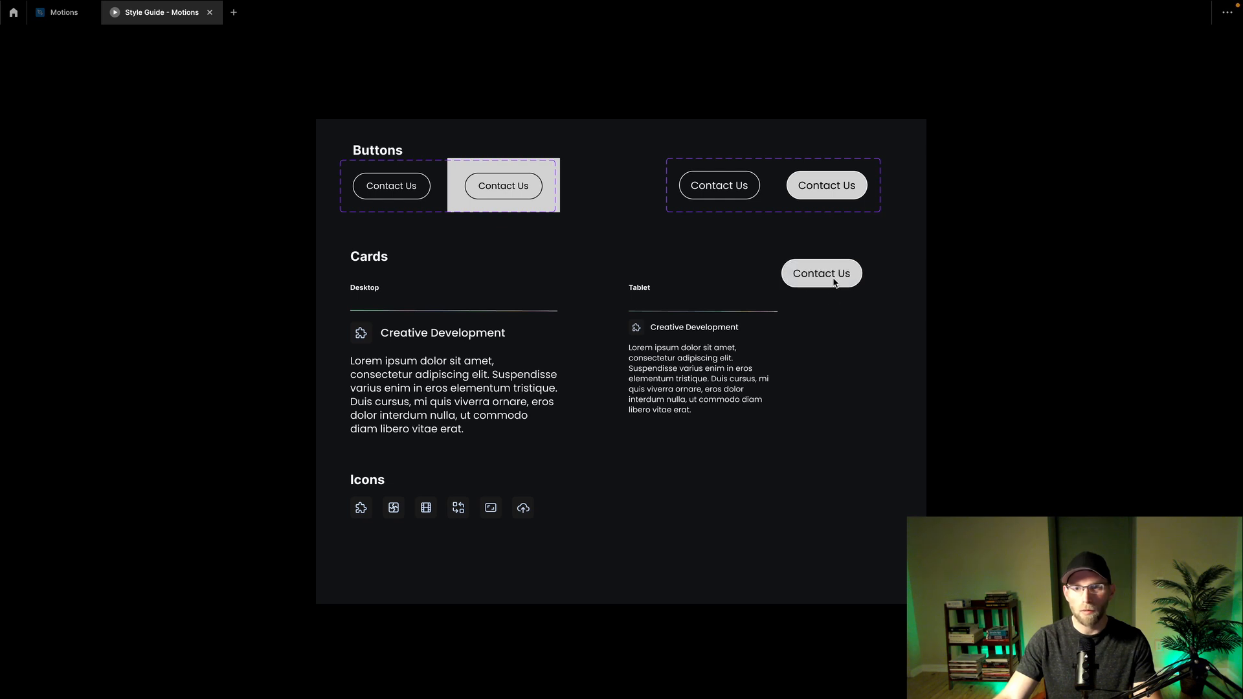
- Close the Style Guide prototype preview and return to the Motions design file
mouse_move(220, 25)
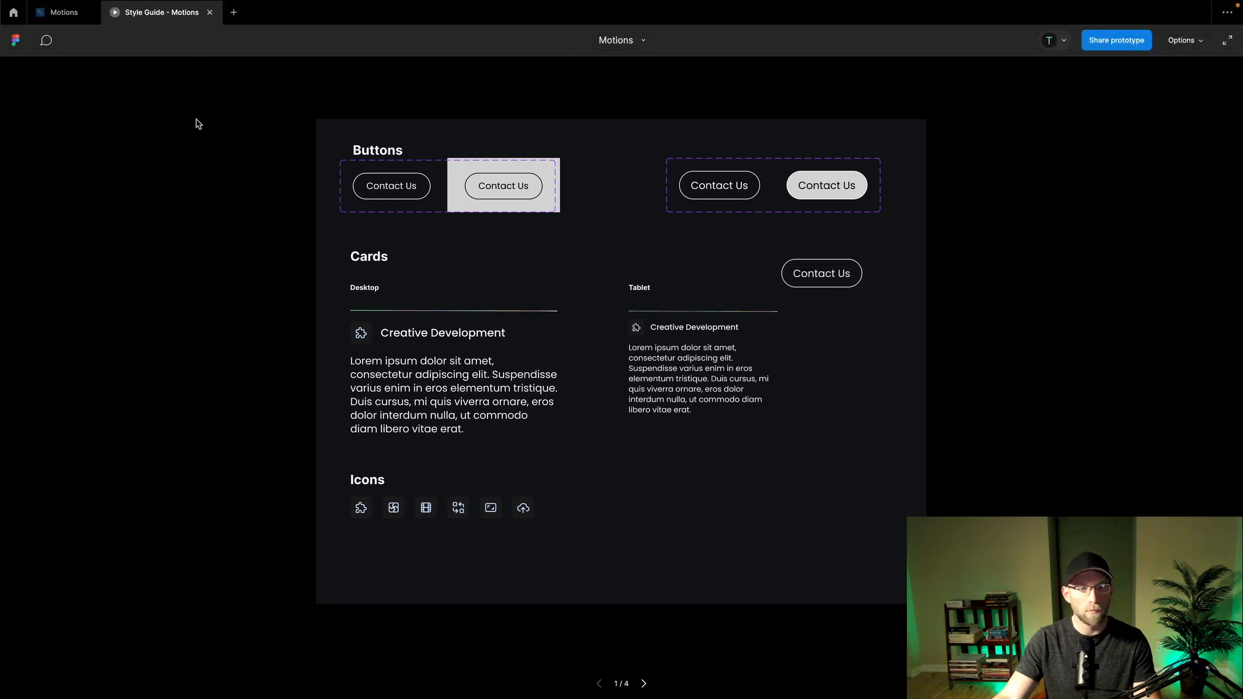
click(210, 14)
scroll(813, 531, down, 1)
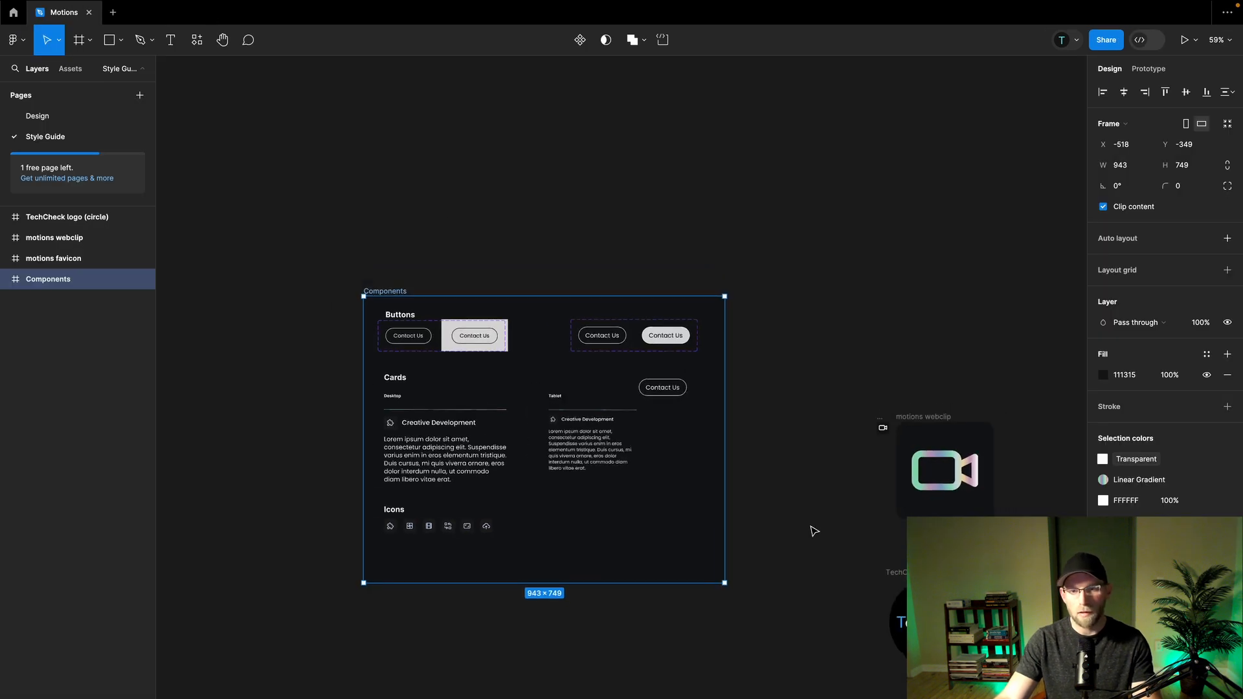
- Draw a frame about 1755 × 1187 on an empty area of the Style Guide page, beyond the existing frames
scroll(813, 531, down, 2)
scroll(819, 525, left, 2)
scroll(819, 525, right, 8)
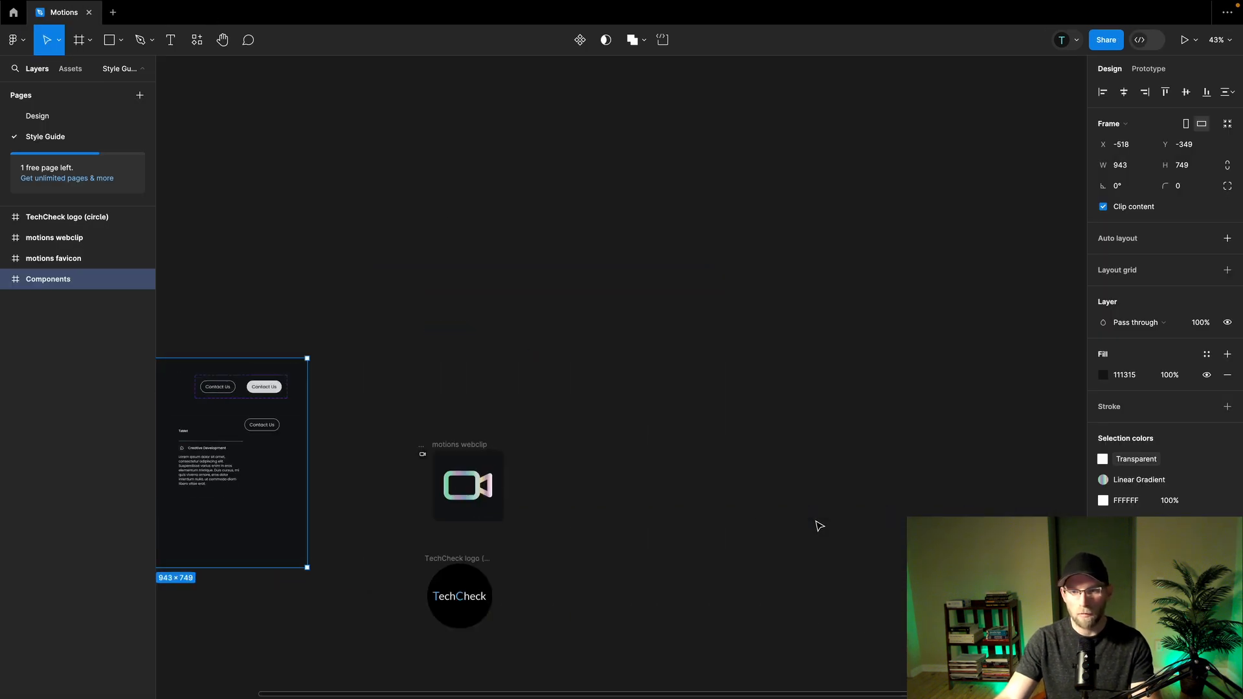
scroll(819, 525, right, 8)
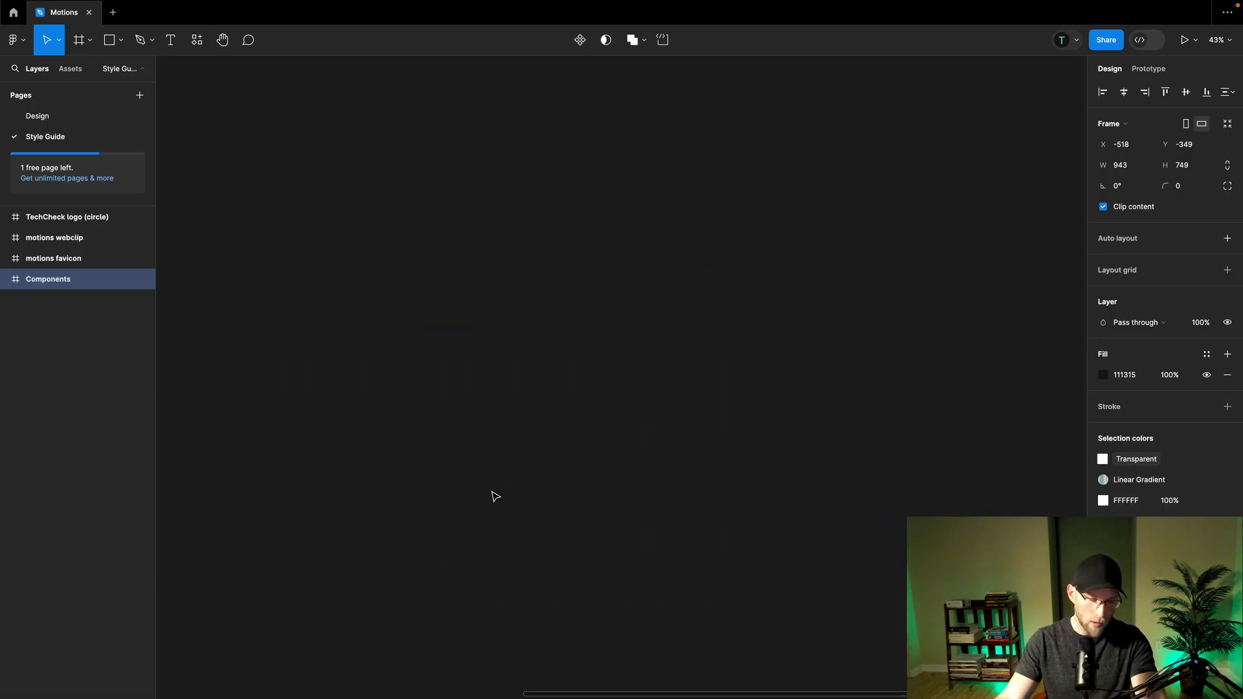
key(f)
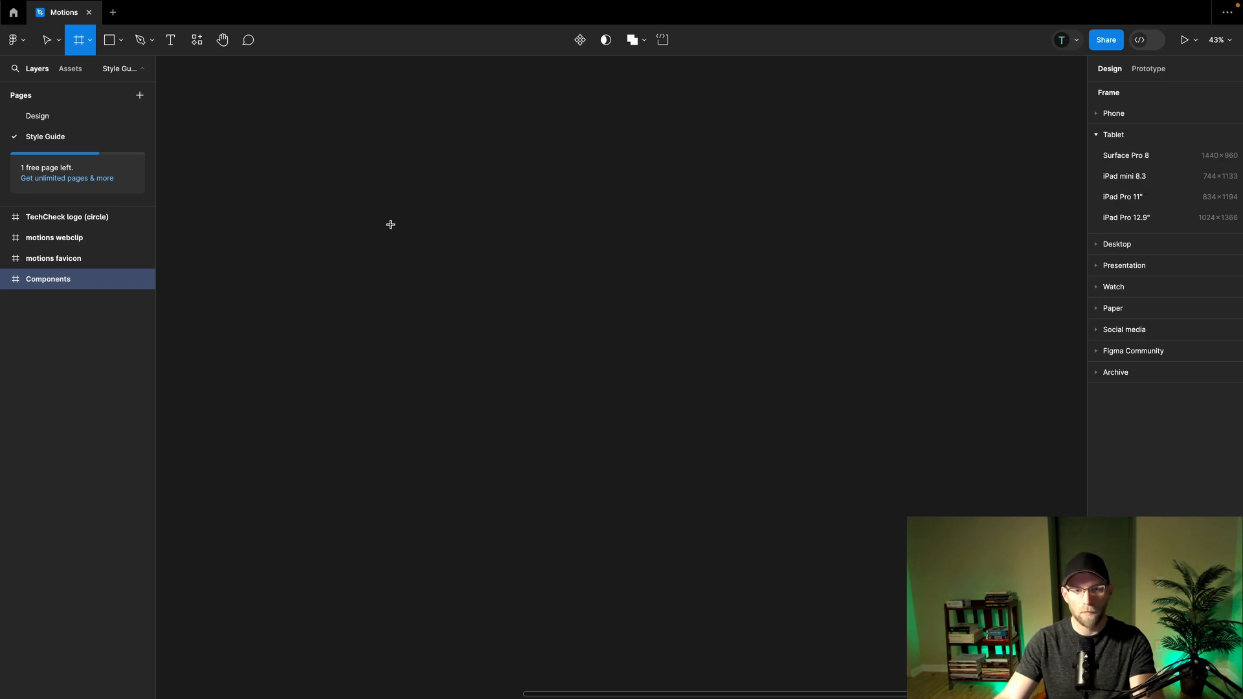
drag(391, 224, 880, 554)
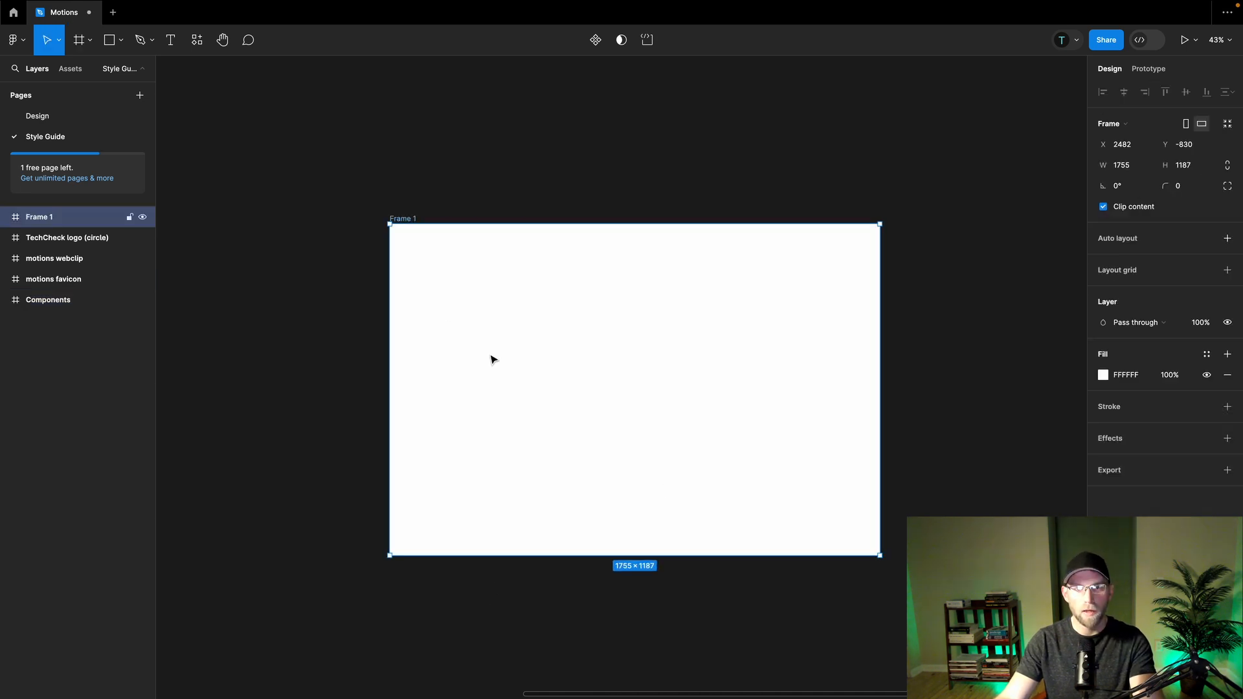
- Rename the new frame as Button Animation
double_click(406, 219)
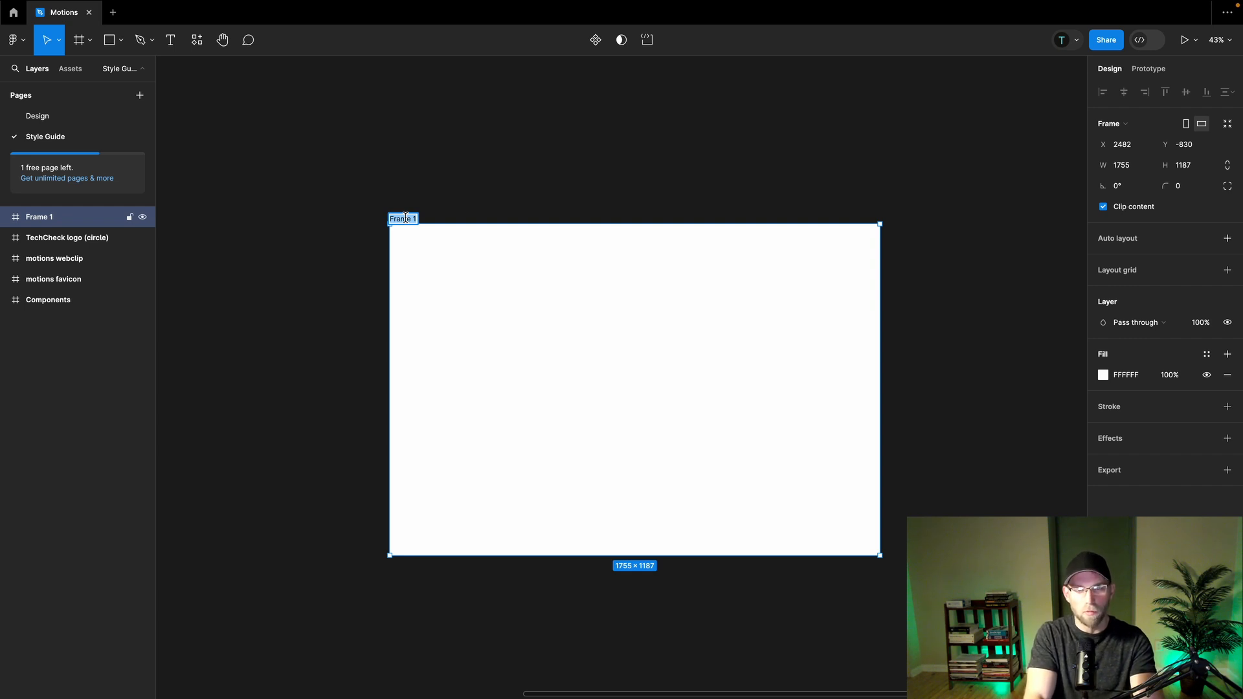
text(Button Animation)
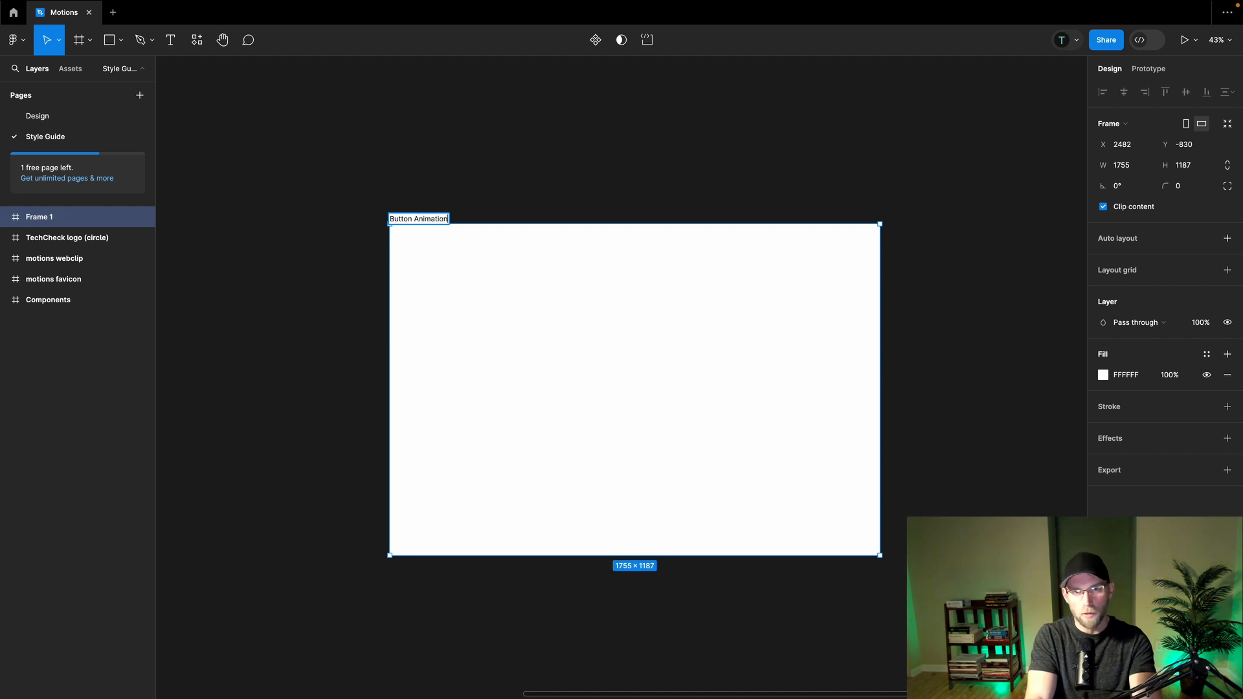
key(Return)
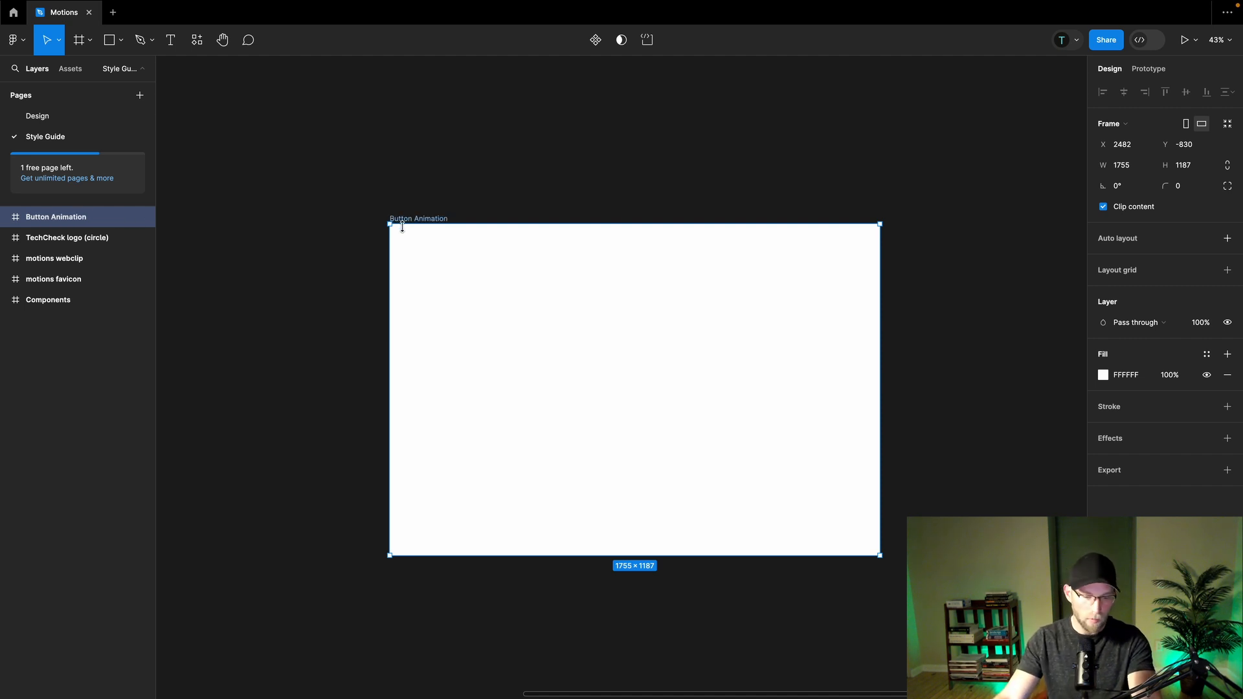
- Add the text "Sign Up" inside the Button Animation frame, left of its centre
key(t)
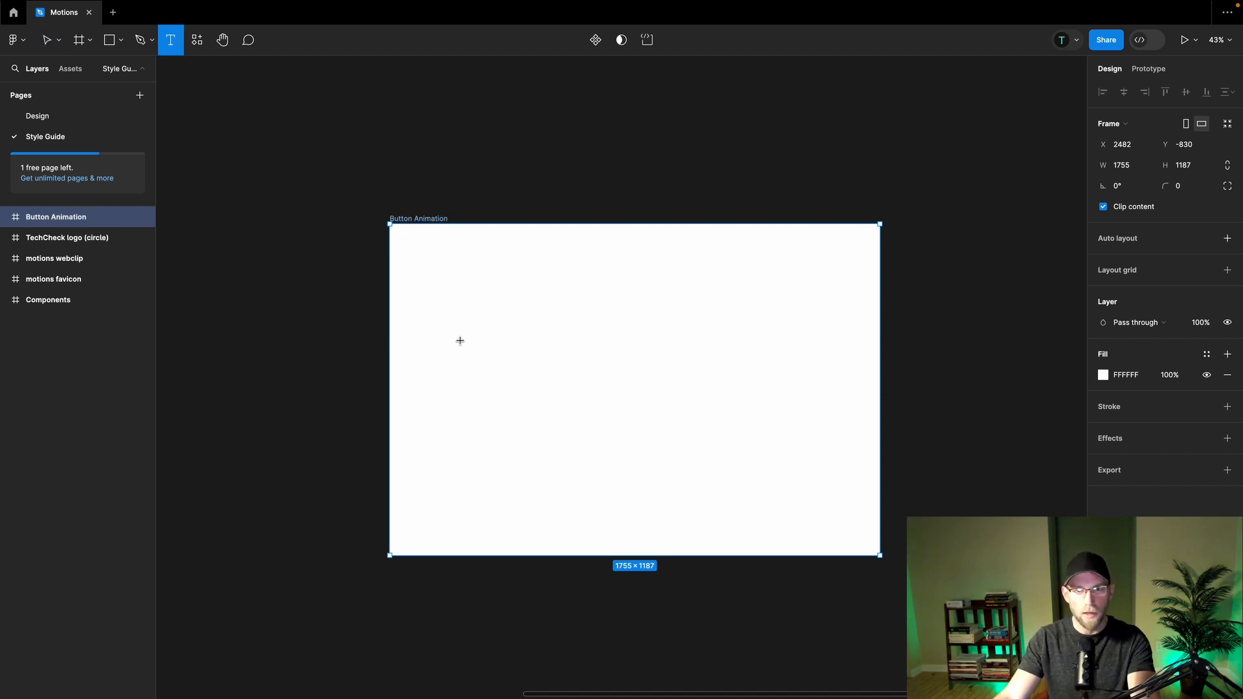
click(469, 342)
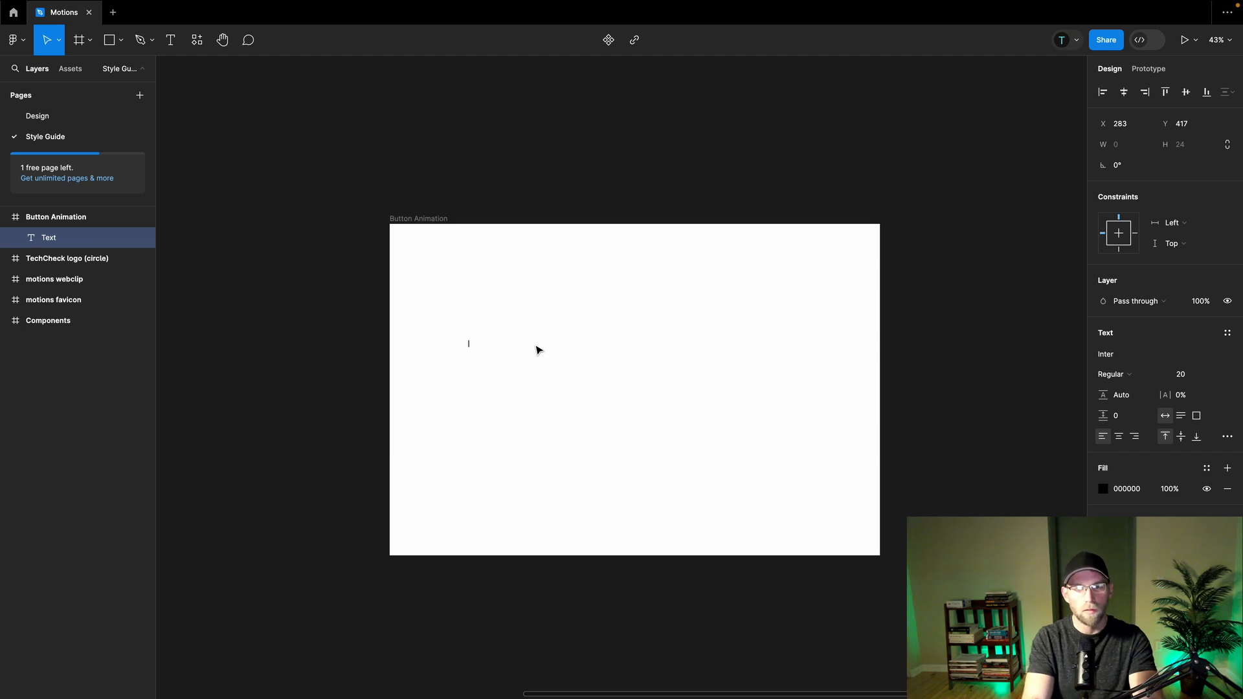
text(Sign Up)
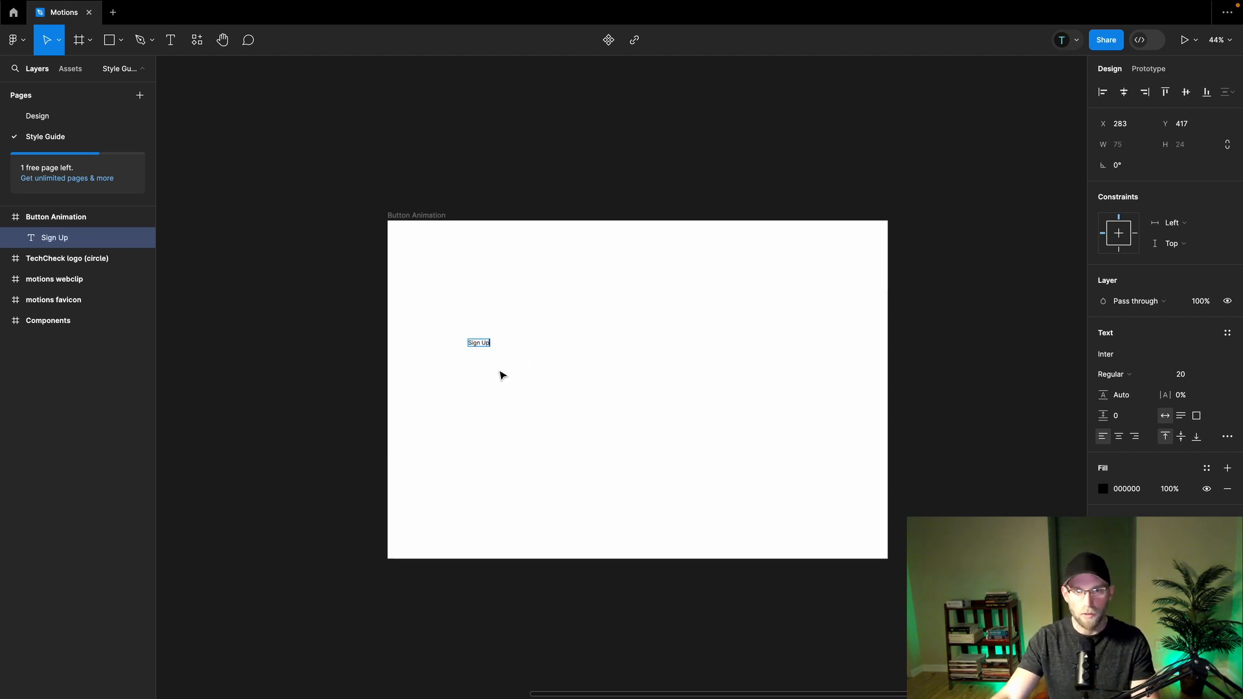
- Set the font size of the Sign Up text to 24
scroll(502, 371, up, 5)
click(463, 336)
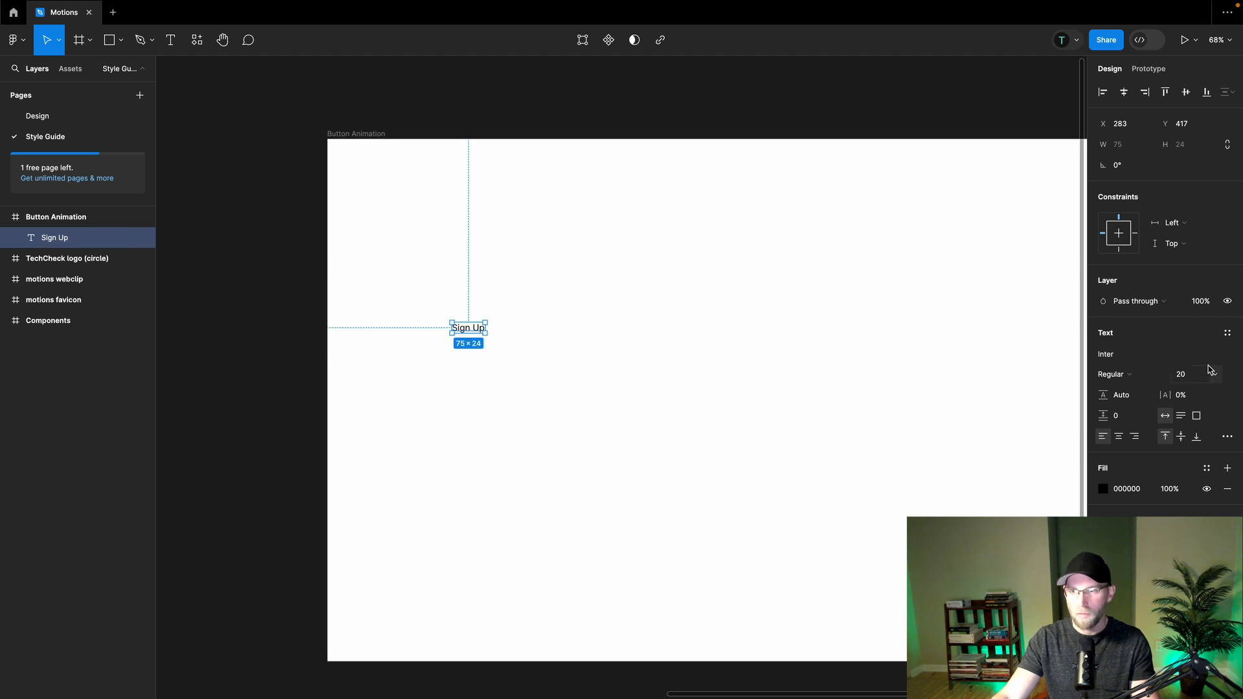
click(1188, 380)
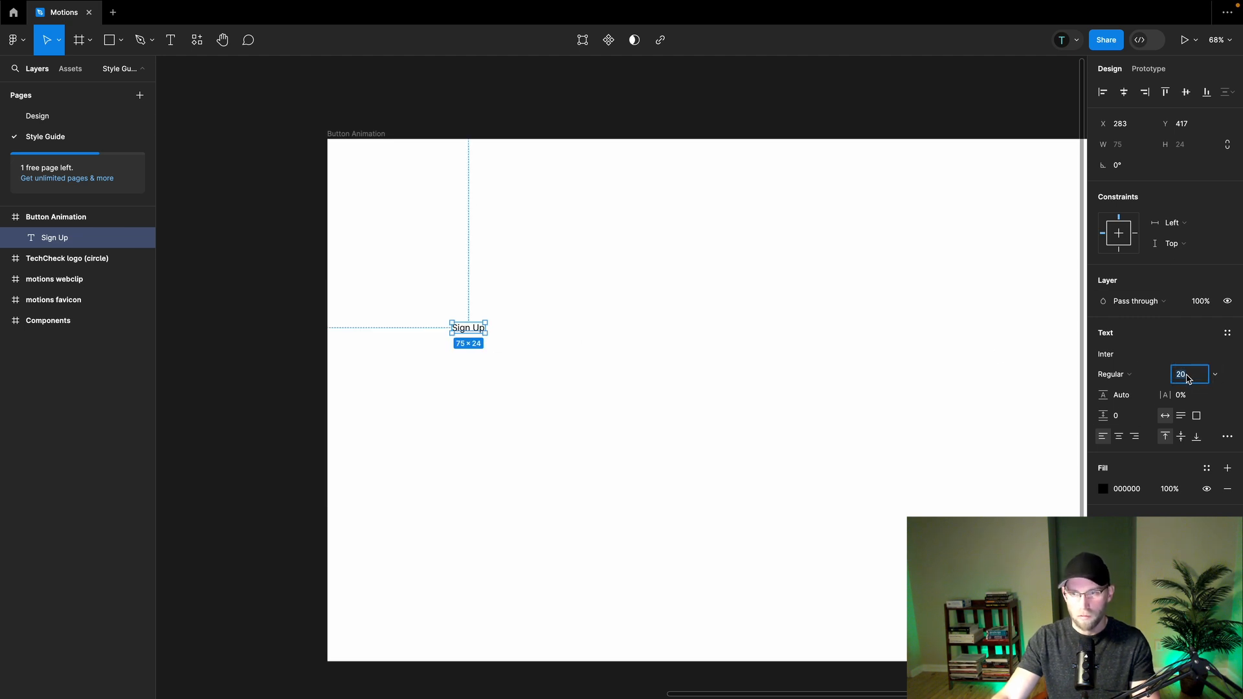
key(Up)
key(Up)
key(Up)
key(Up)
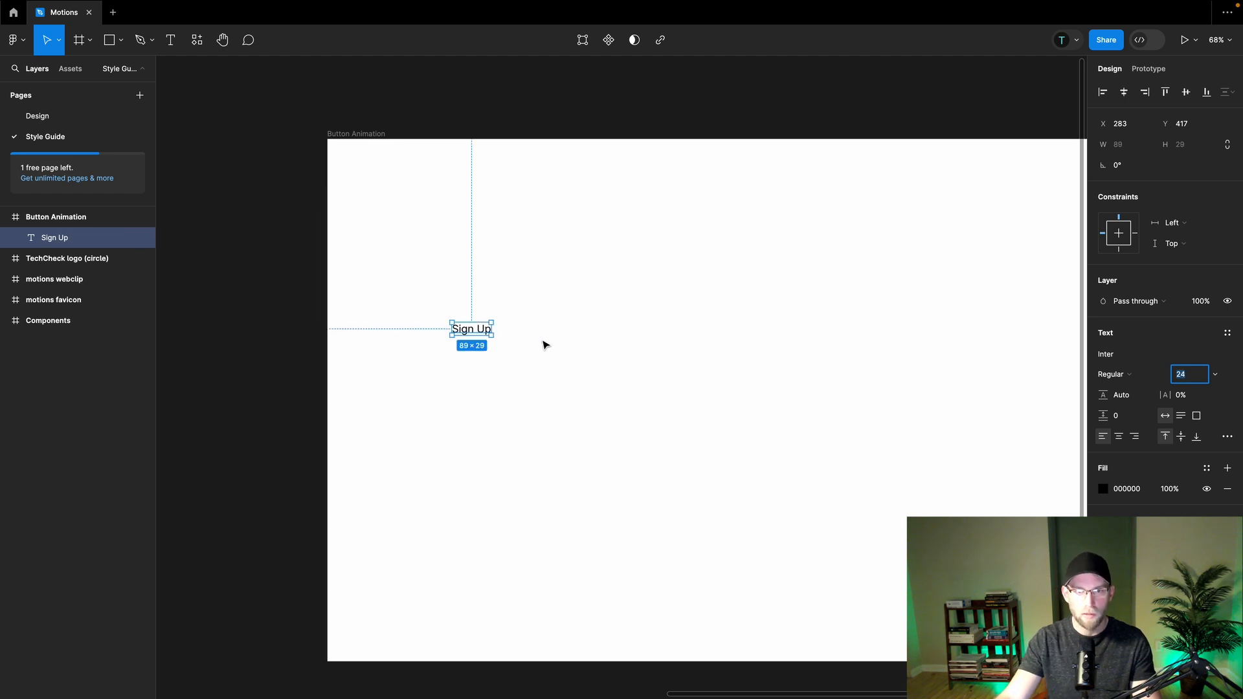
scroll(492, 338, up, 5)
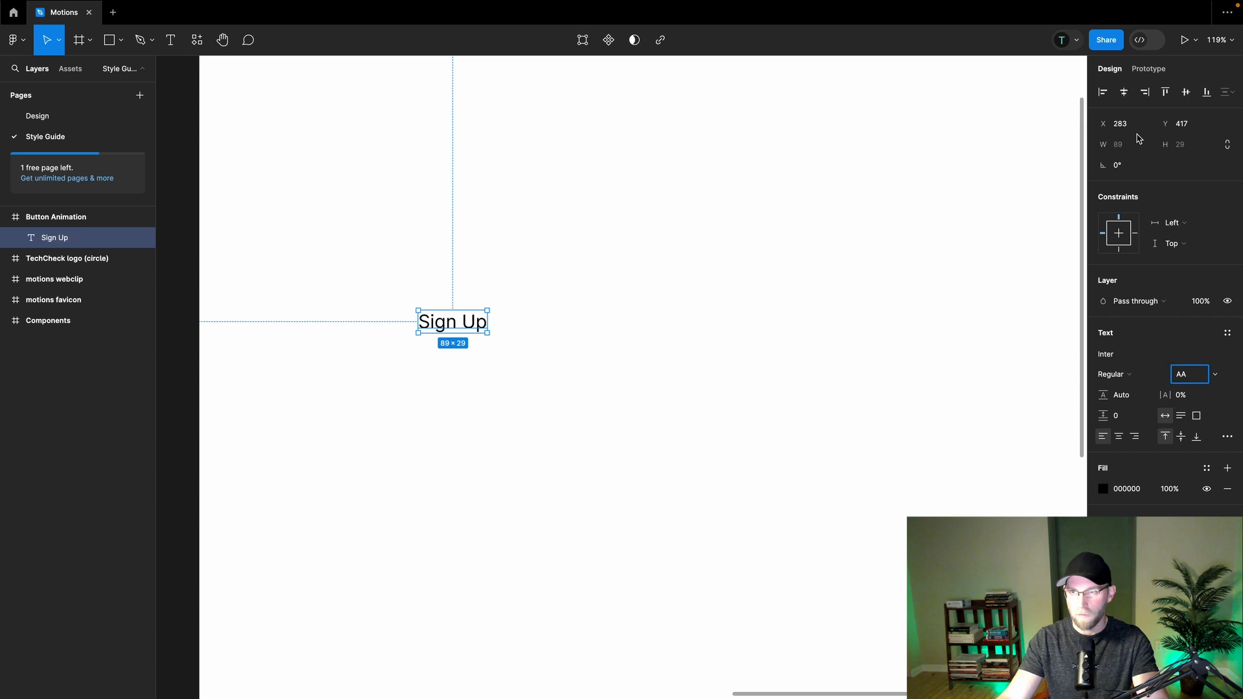
click(597, 333)
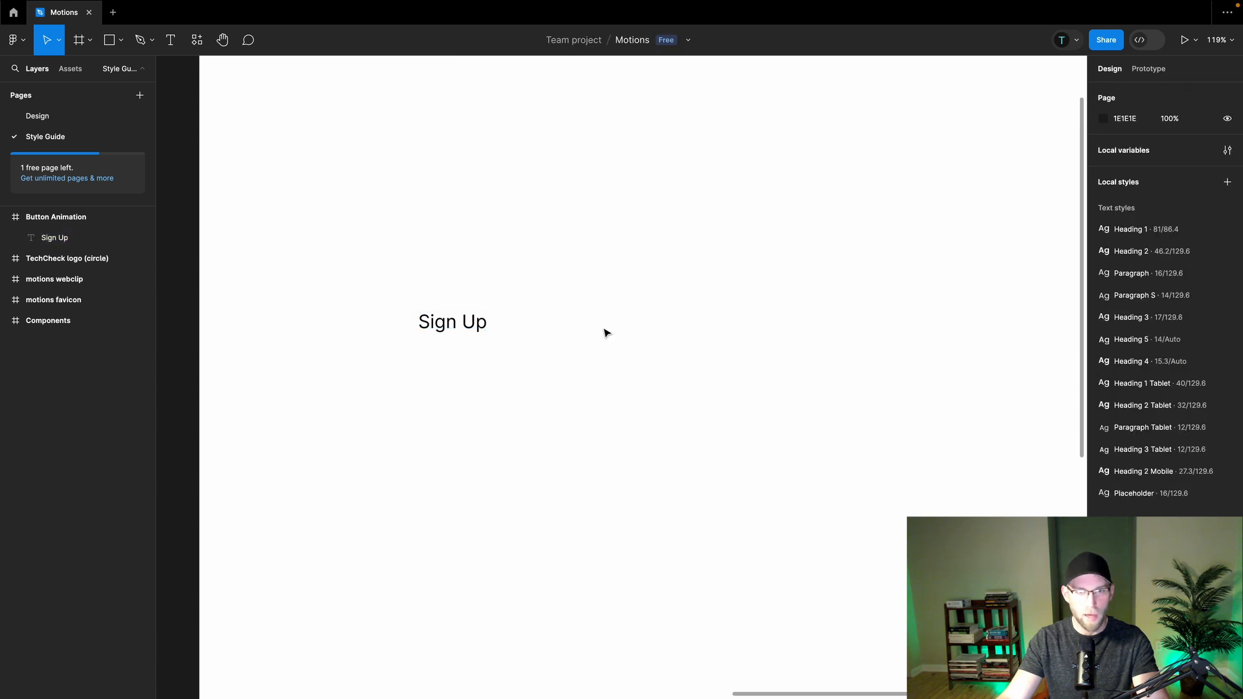
- Wrap the Sign Up text in an auto layout frame and set its corner radius to 19
click(451, 319)
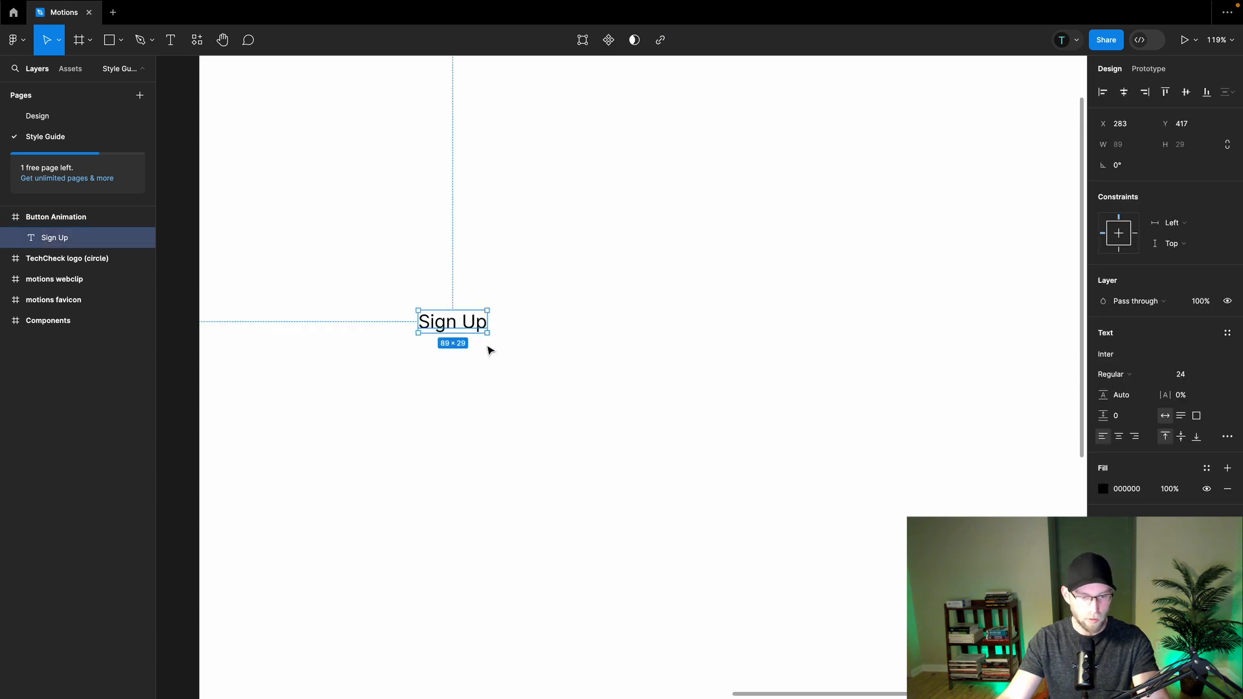
key(shift+a)
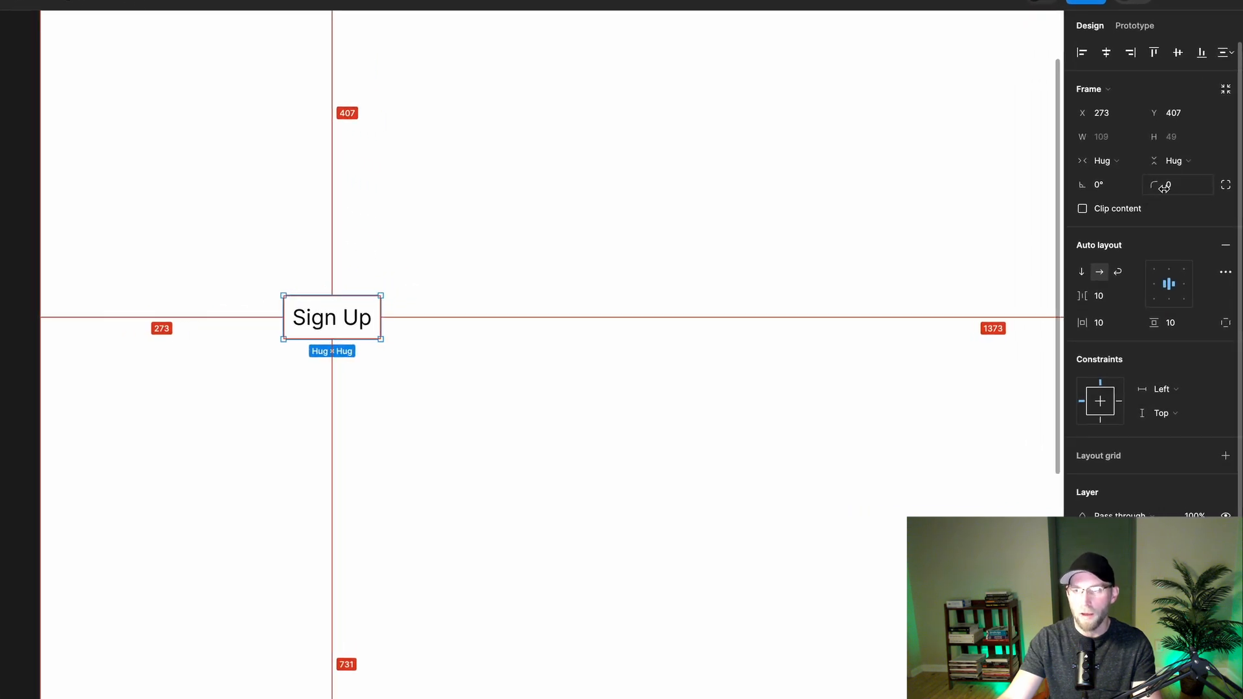
drag(1173, 210, 1140, 142)
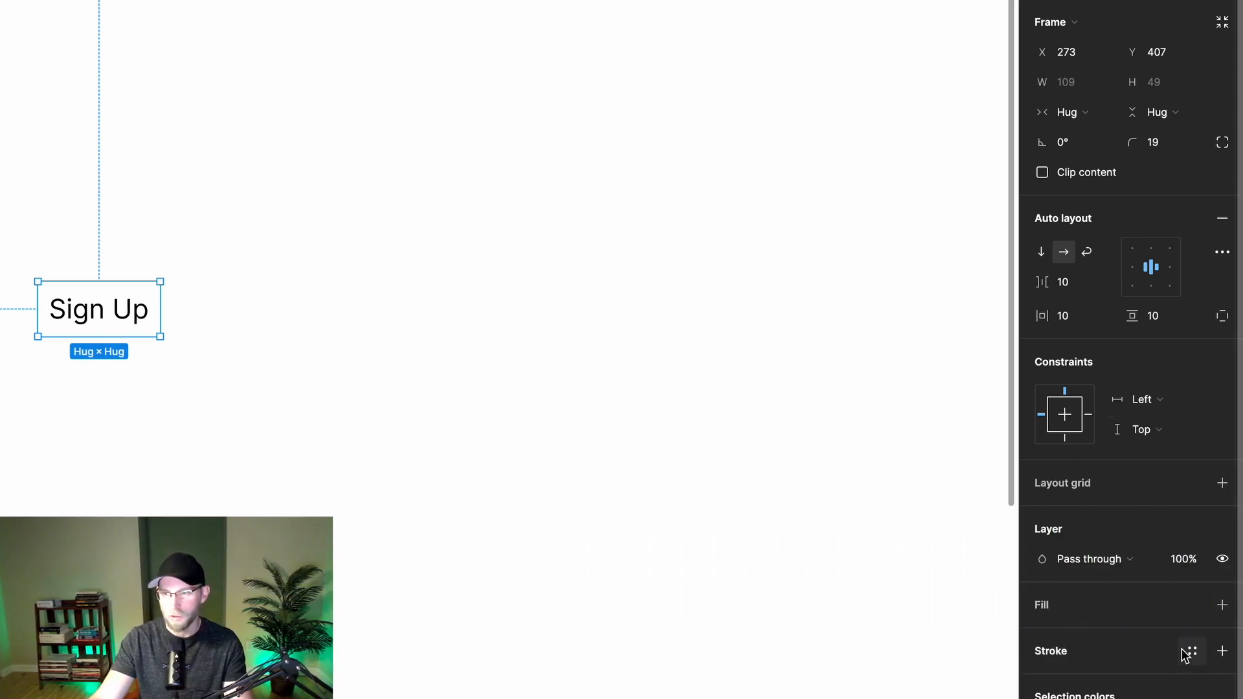
- Apply the Black colour style as the stroke of the Sign Up auto layout frame
click(1190, 651)
click(835, 698)
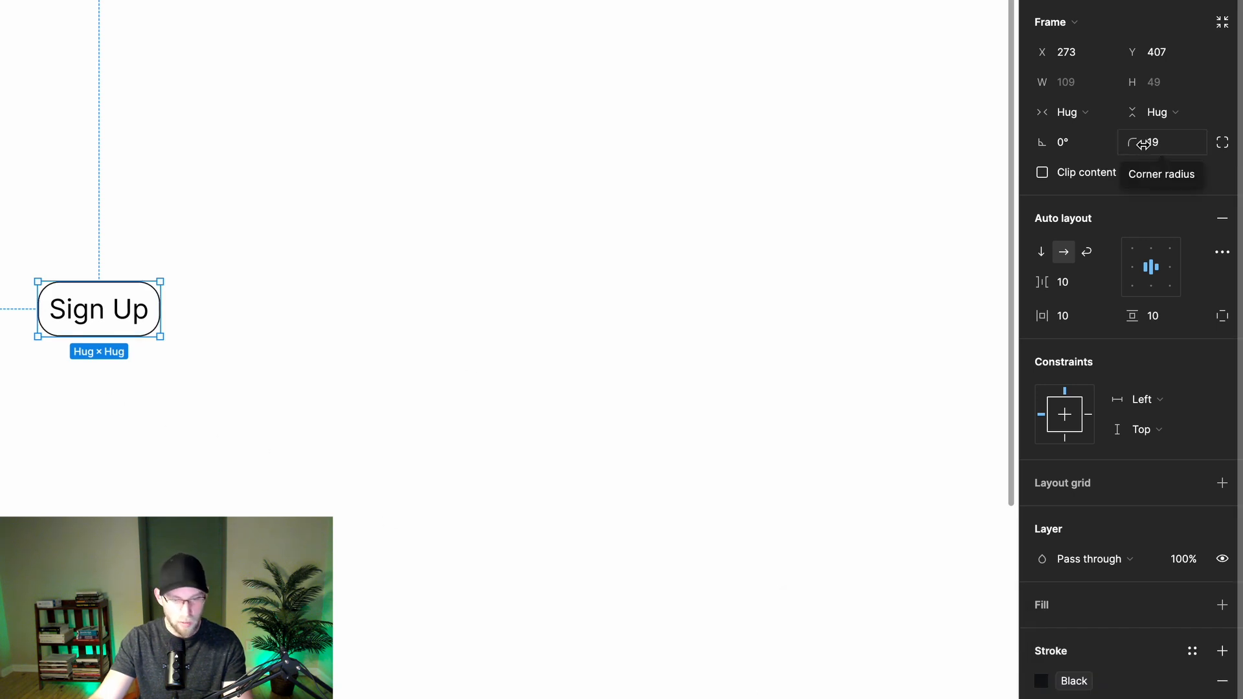
- Set the Sign Up button's corner radius to 58 and its horizontal padding to 19
drag(1141, 145, 1238, 147)
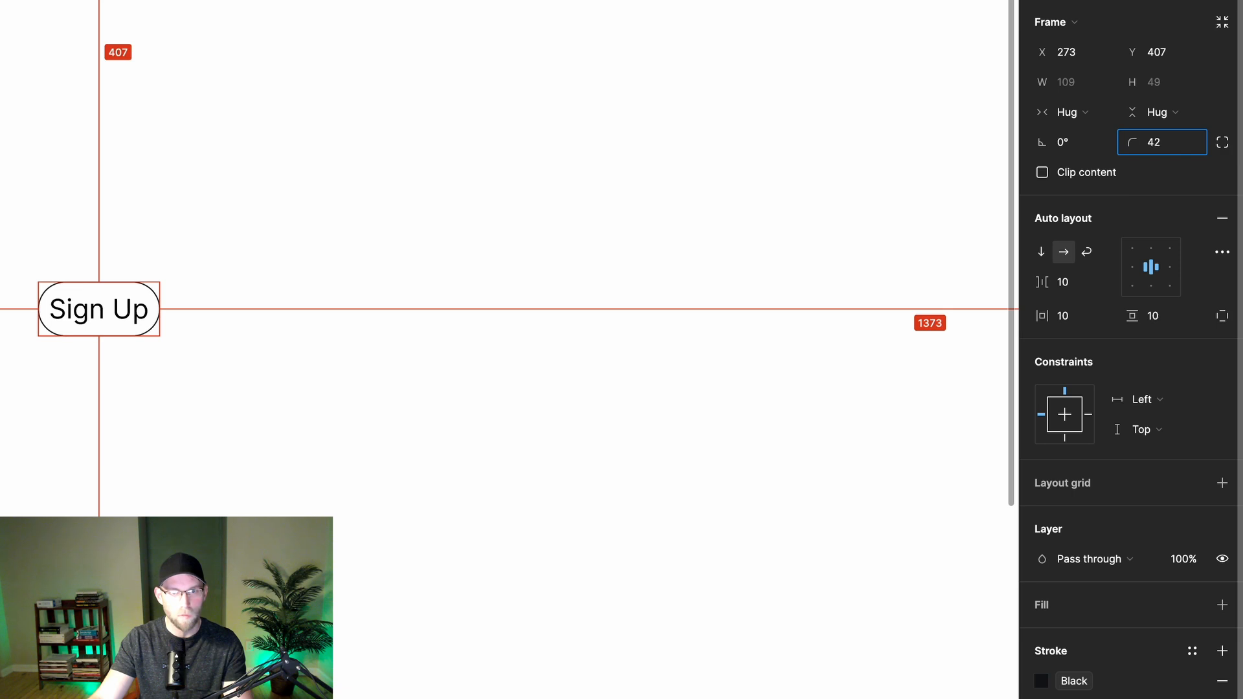
drag(26, 162, 41, 161)
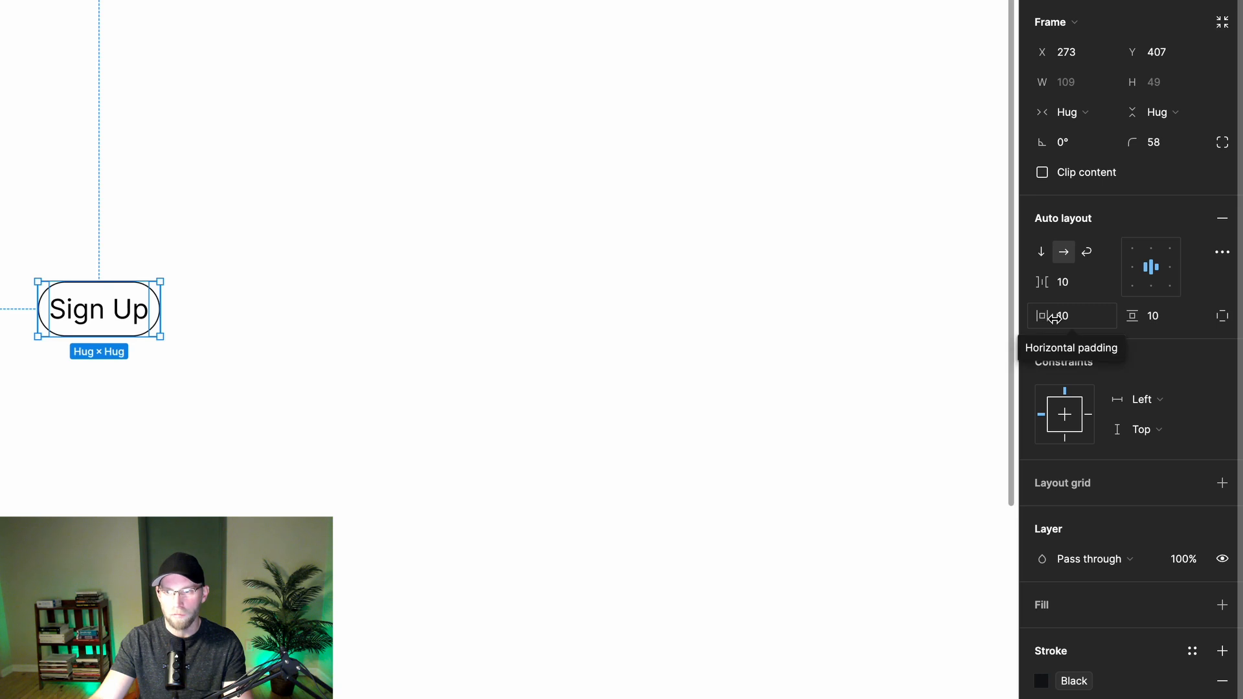
mouse_move(1046, 316)
mouse_down()
mouse_move(1069, 318)
mouse_move(1027, 318)
mouse_up()
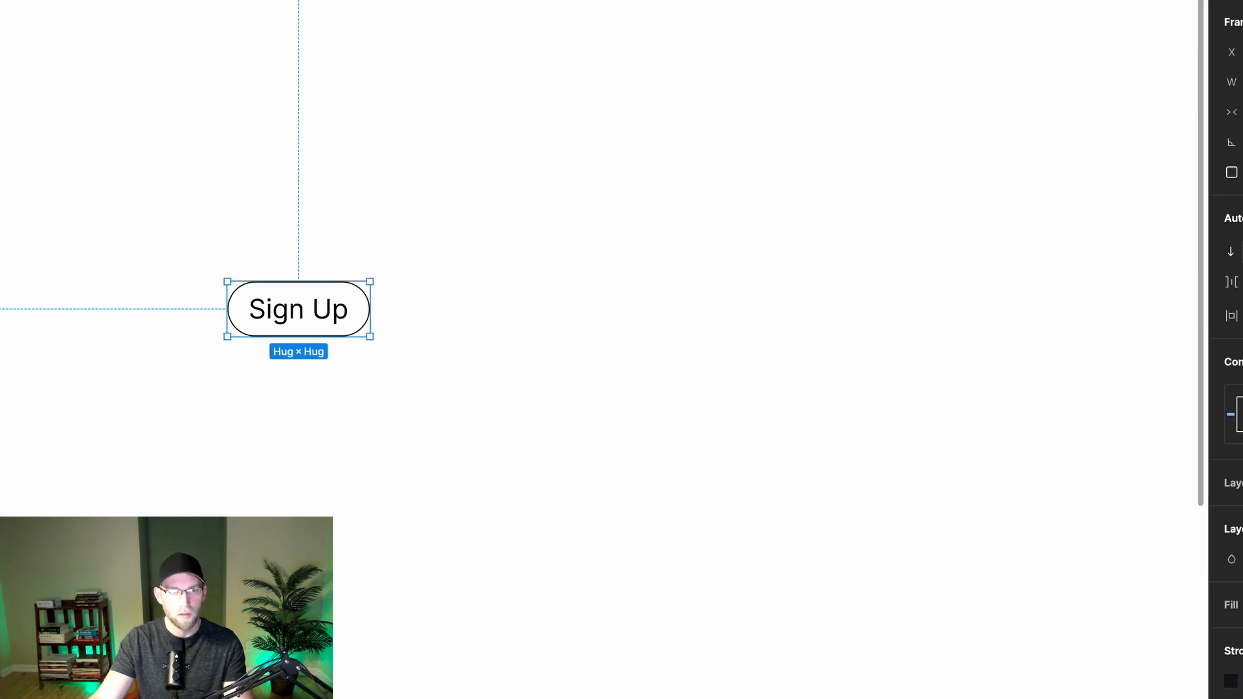
- Rename the Sign Up button's auto layout layer as Button Default
double_click(3, 187)
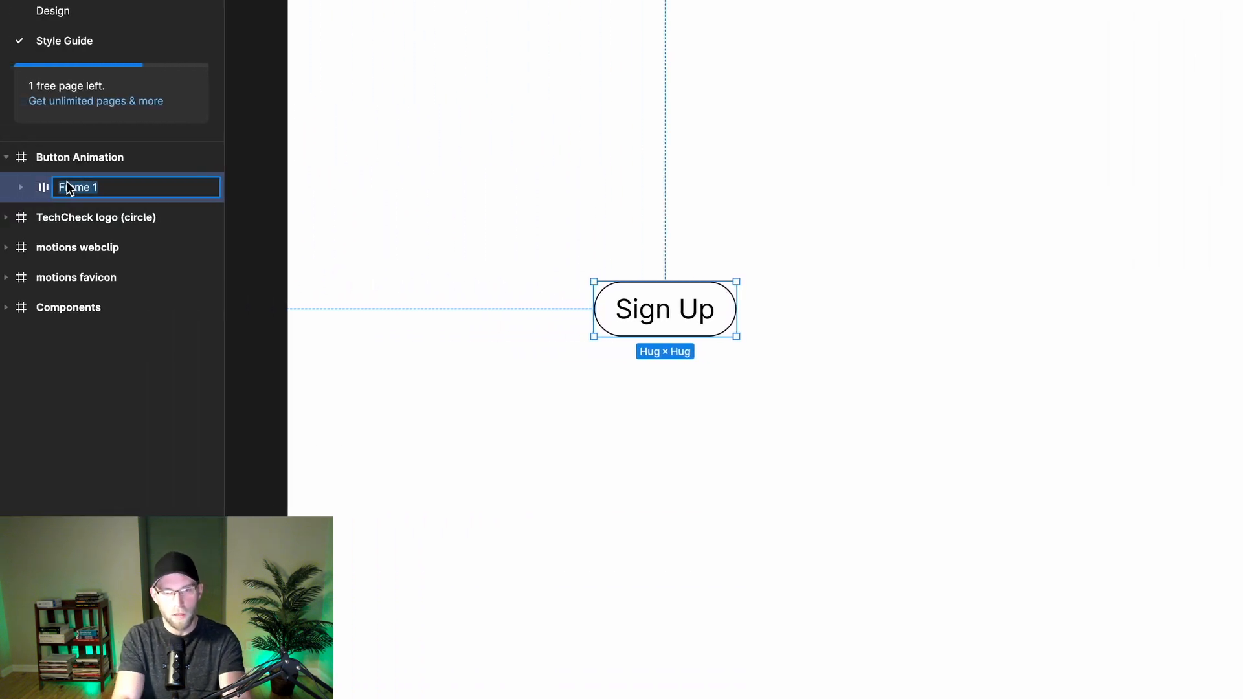
text(Button)
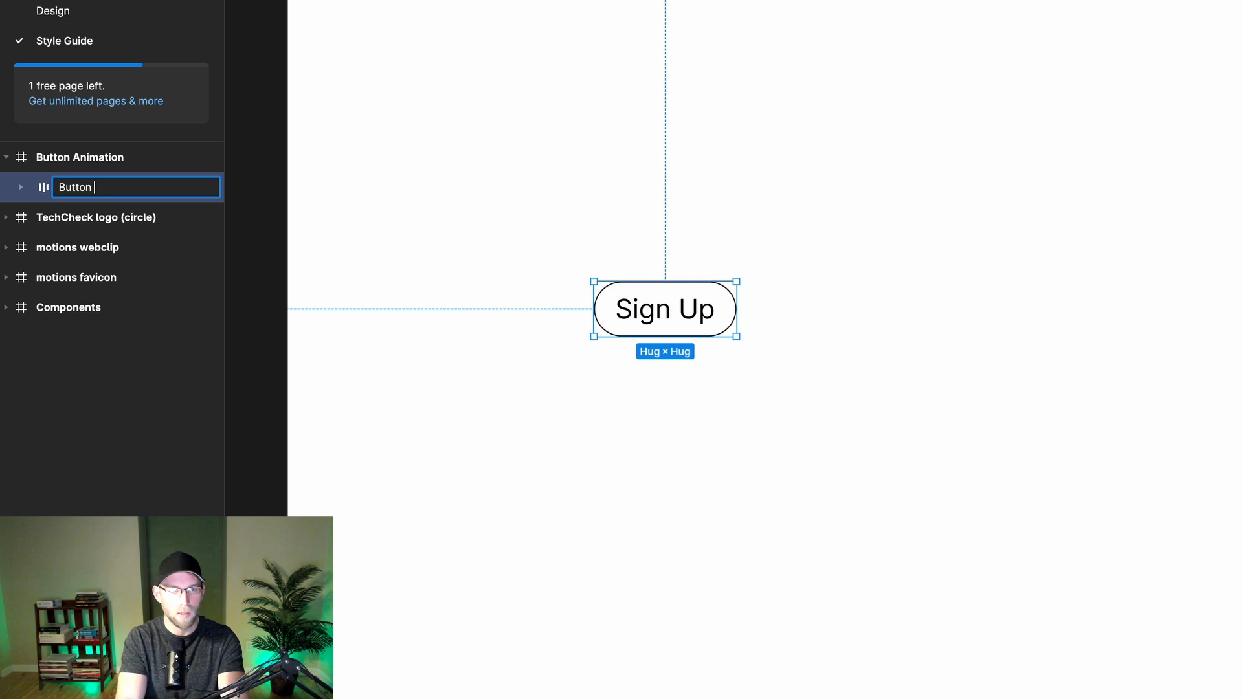
text( Default)
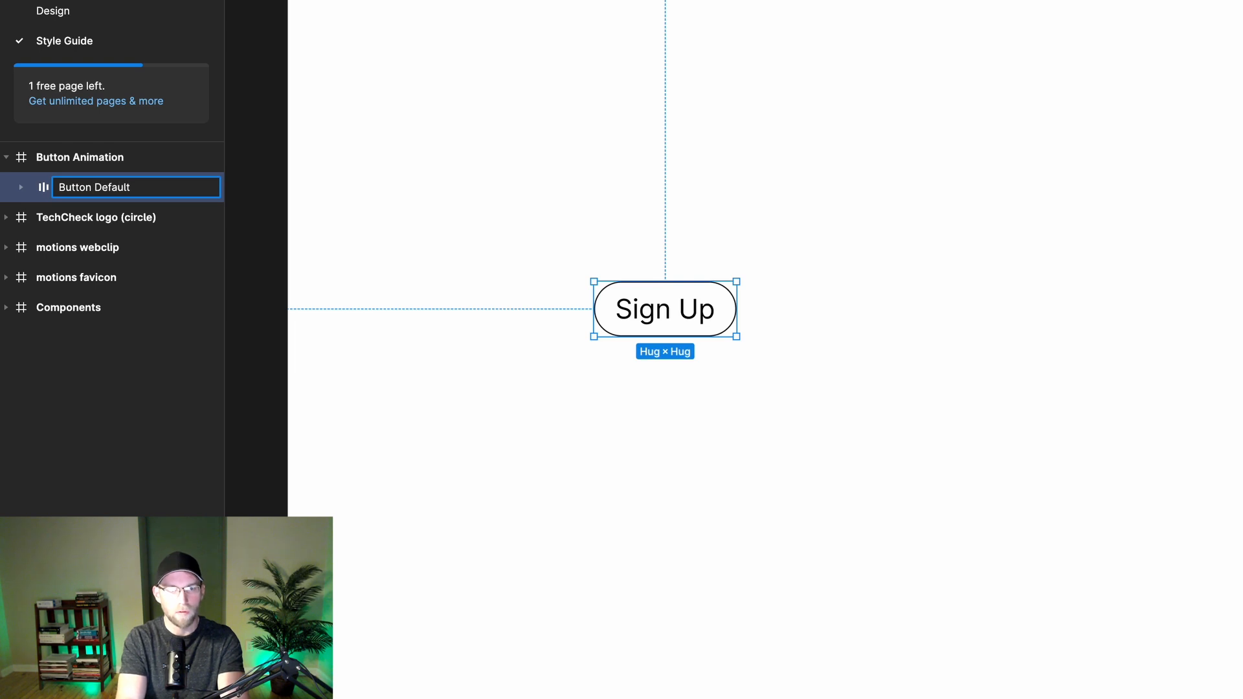
key(Return)
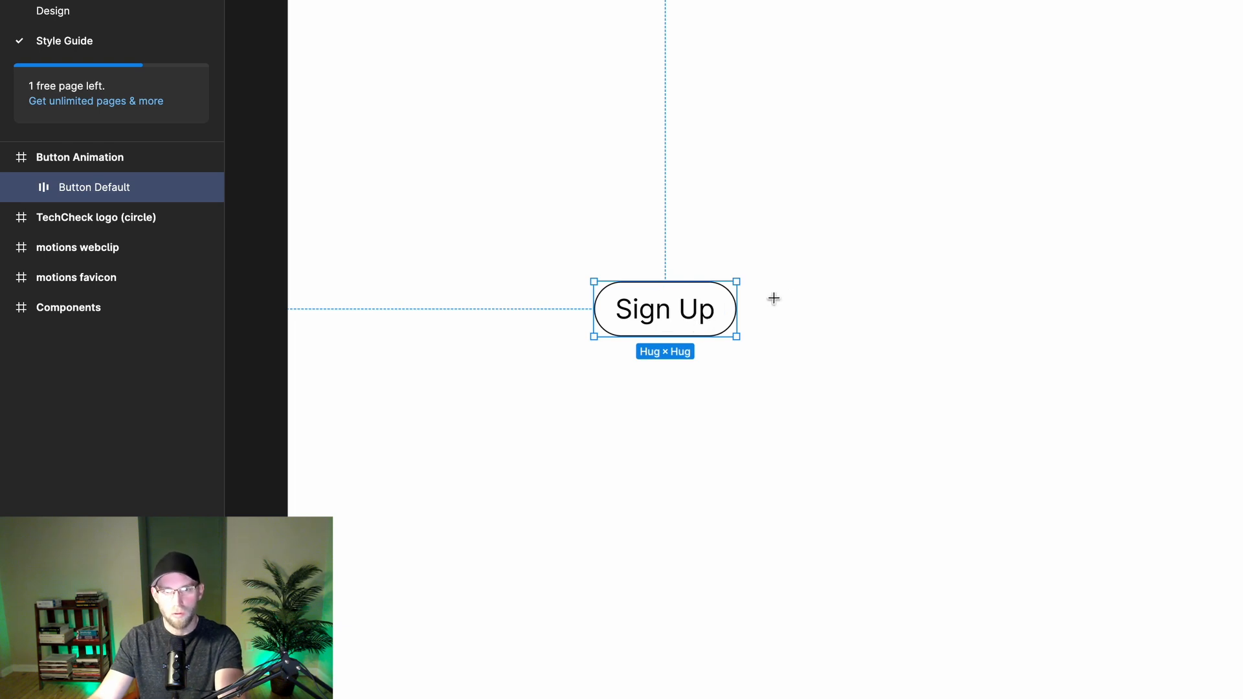
- Draw a small circle about 17 × 17 just to the right of the Sign Up button
drag(762, 300, 791, 317)
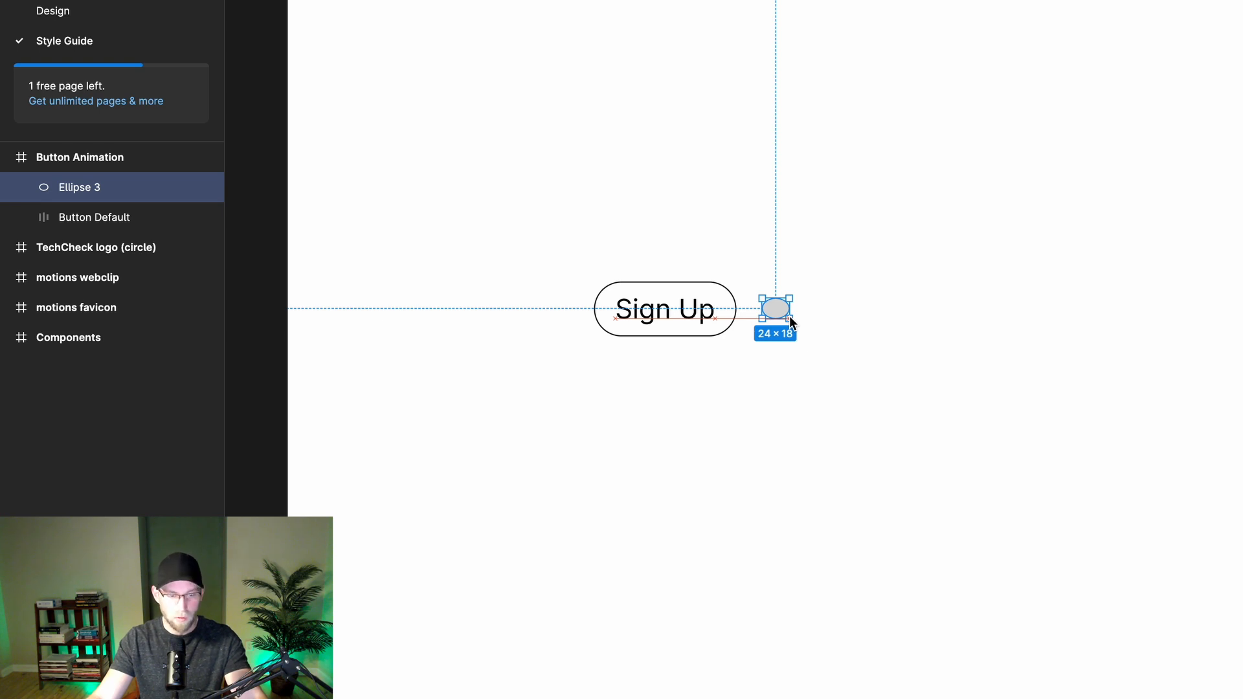
key(shift)
drag(791, 317, 782, 304)
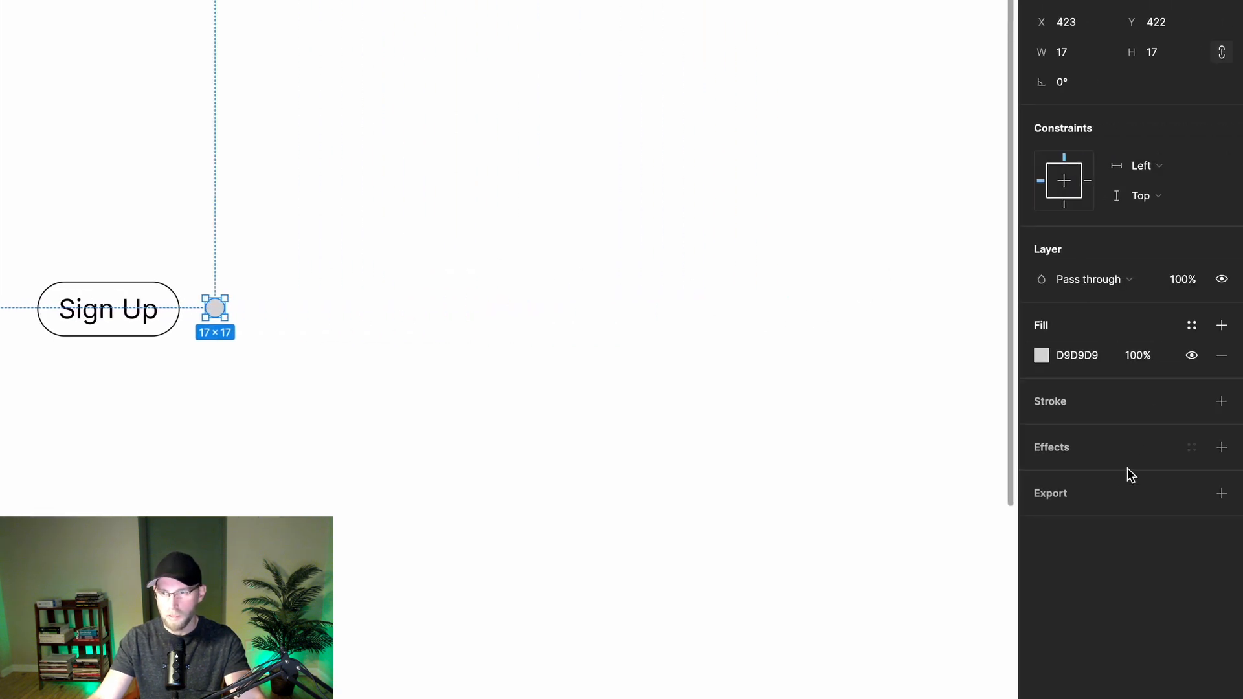
- Change the small circle's fill to near-black 030303
click(1041, 355)
click(820, 559)
drag(821, 564, 797, 593)
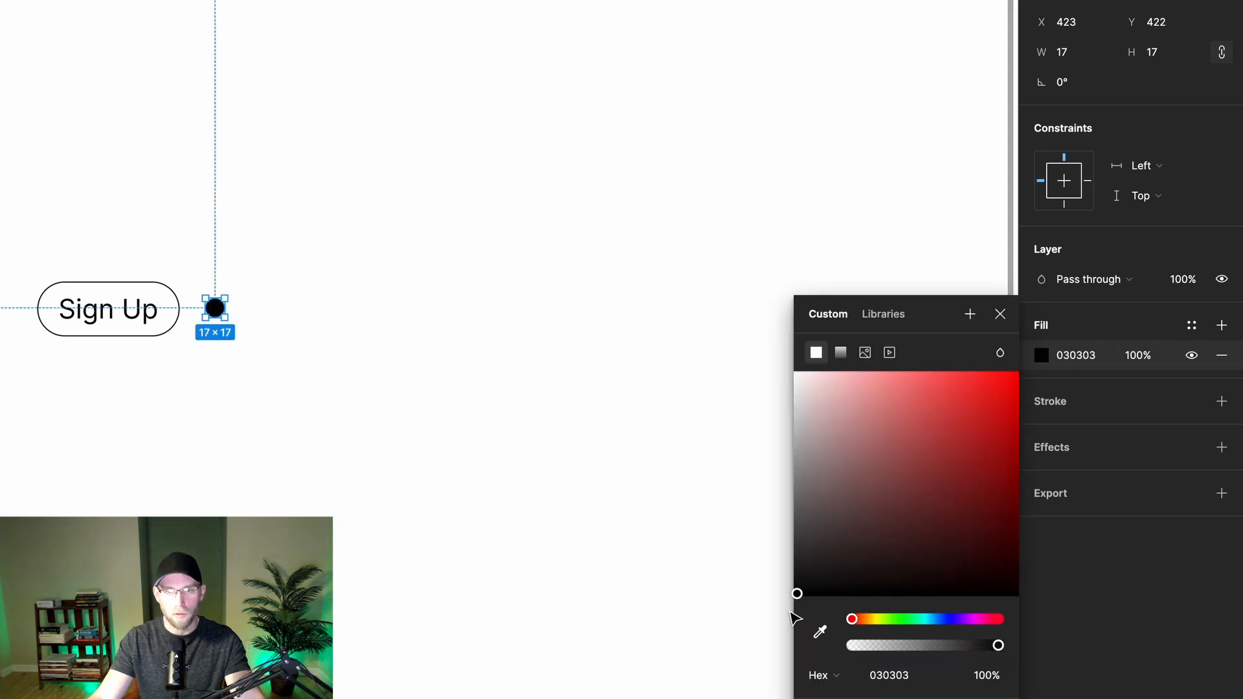
click(671, 419)
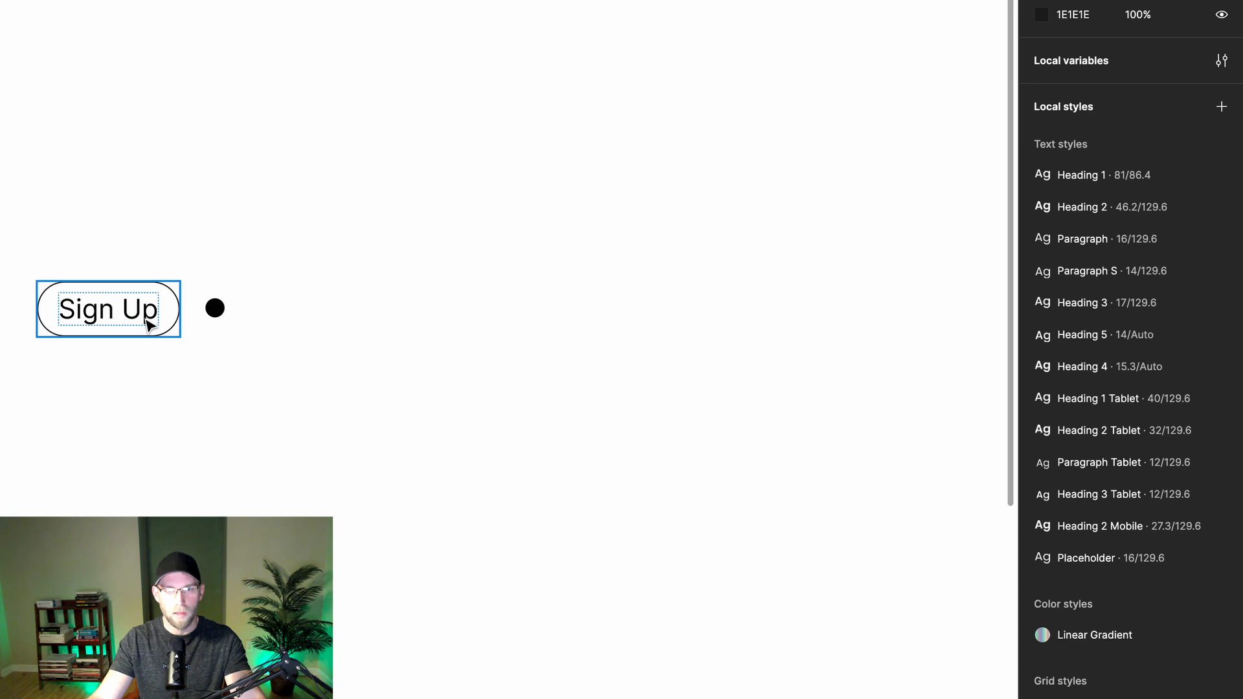
- Move the black circle into the Sign Up button, right of the text, and give it absolute position
click(145, 321)
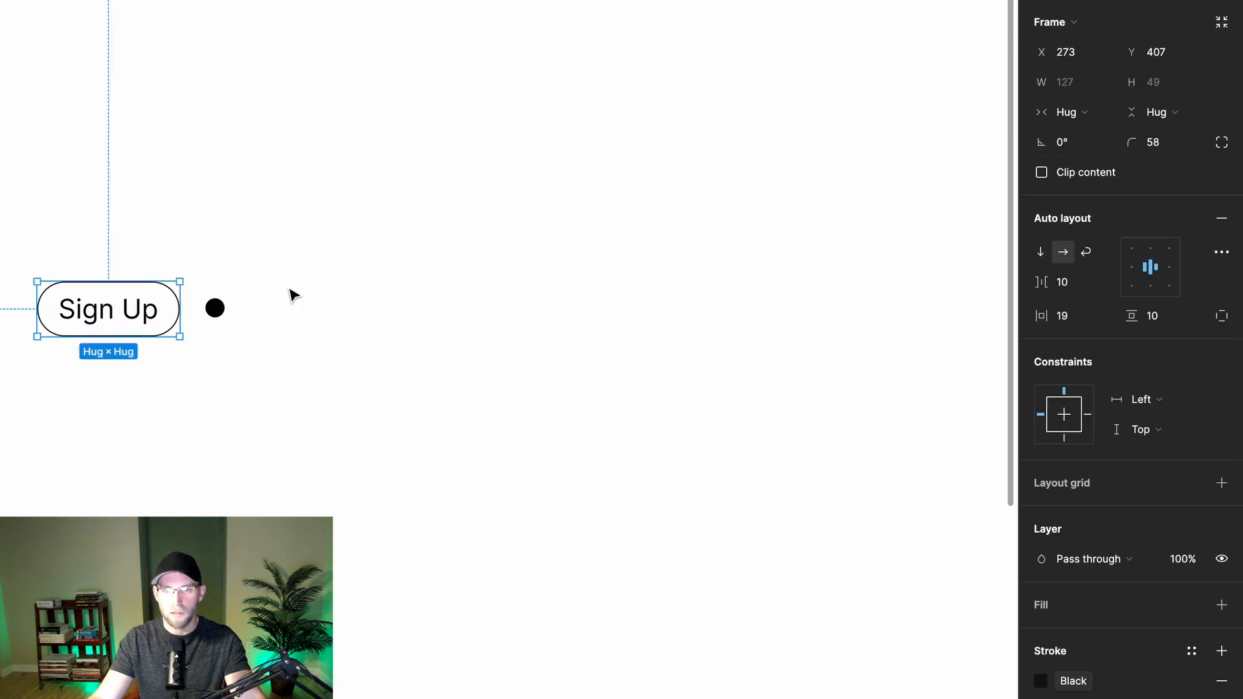
drag(215, 308, 179, 310)
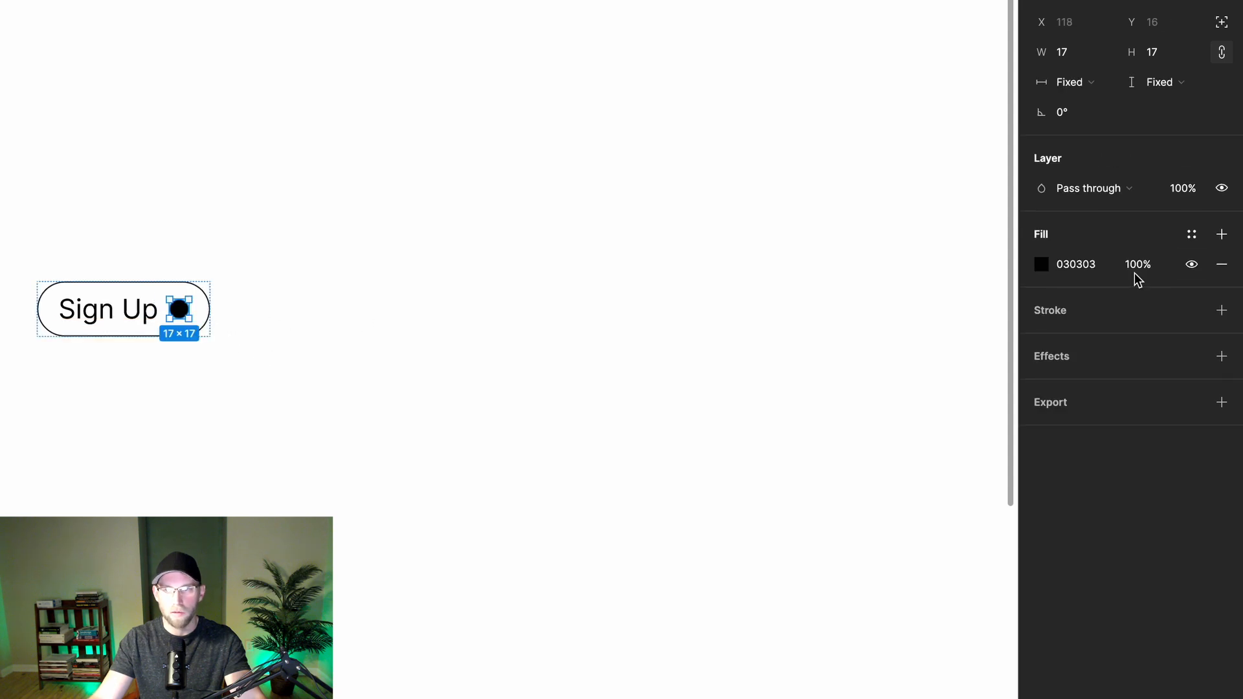
click(1223, 23)
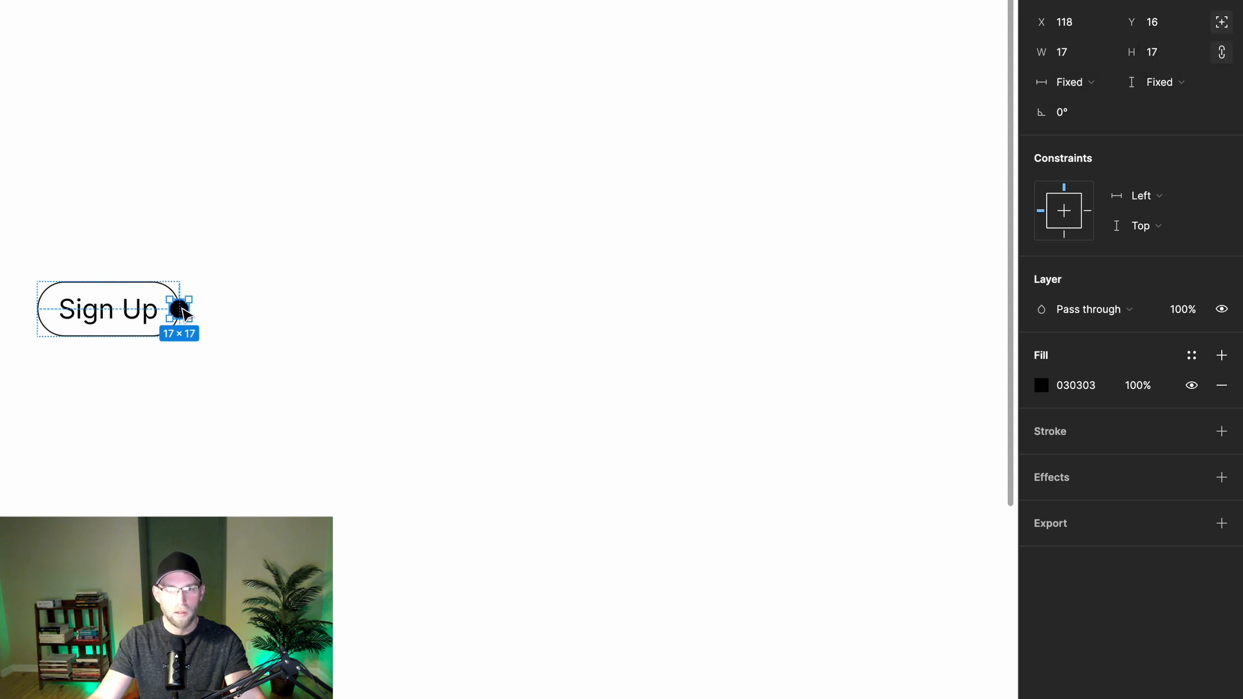
- Move the black circle out from inside the Sign Up button to just below it, horizontally centred at X 55, Y 54
drag(182, 310, 117, 352)
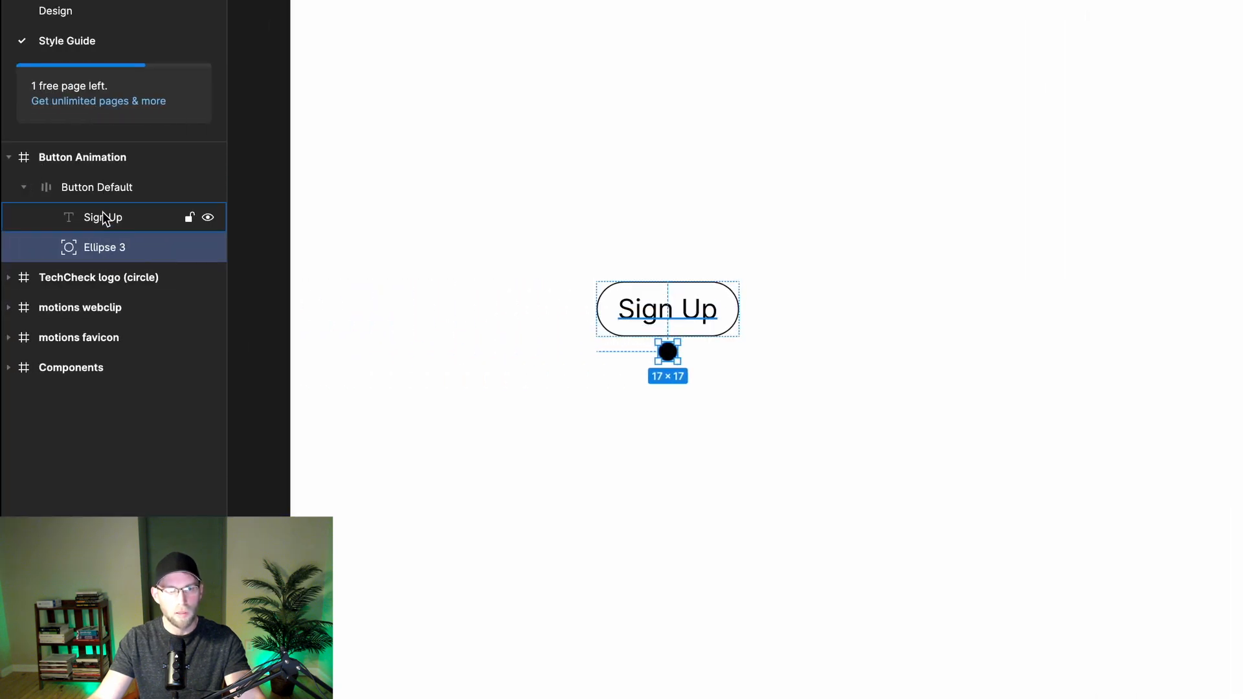
click(22, 189)
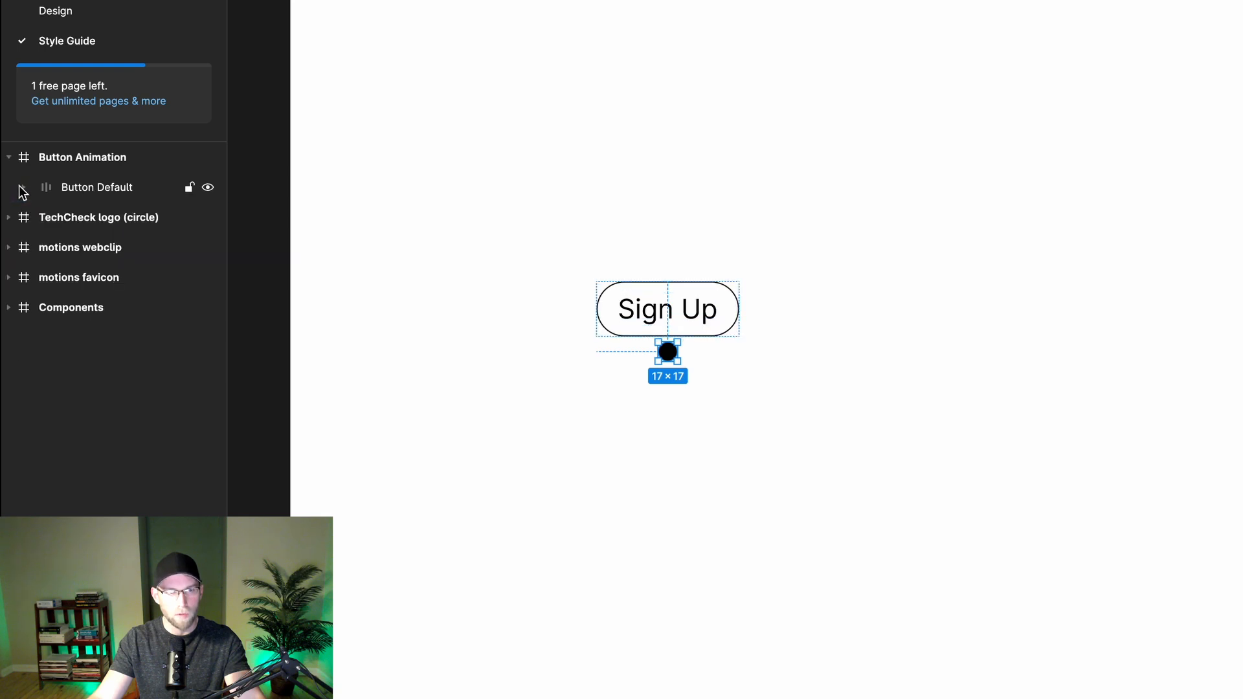
click(26, 191)
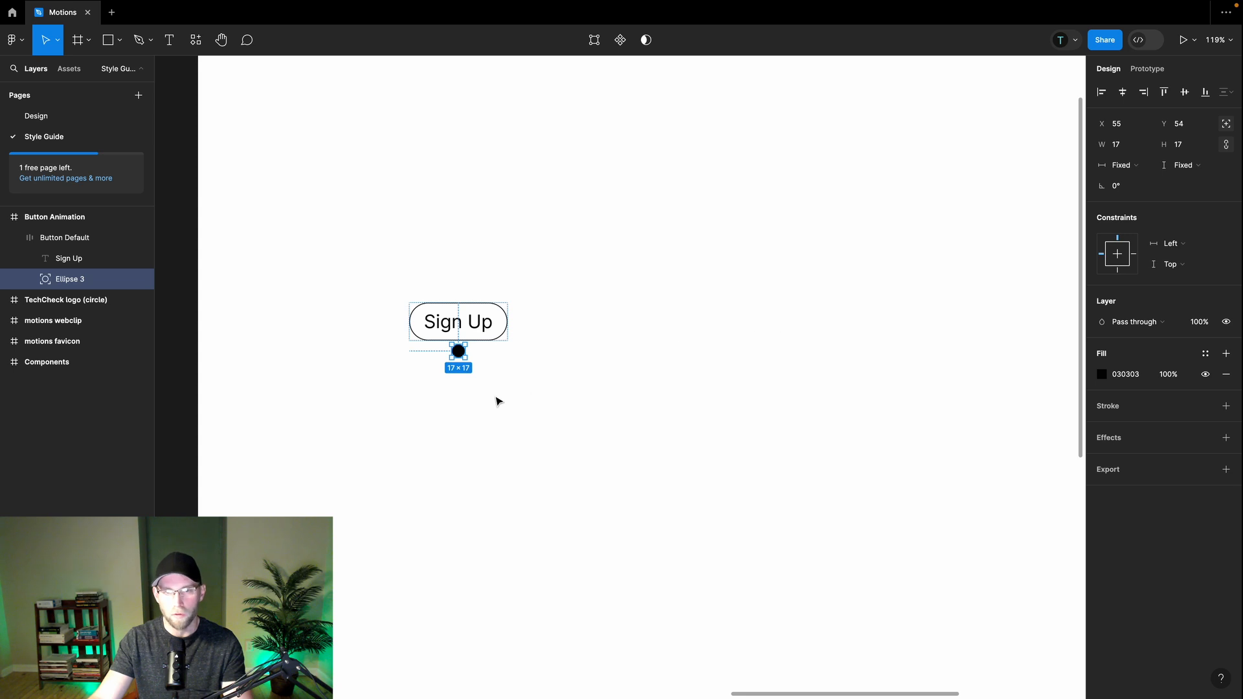
click(541, 422)
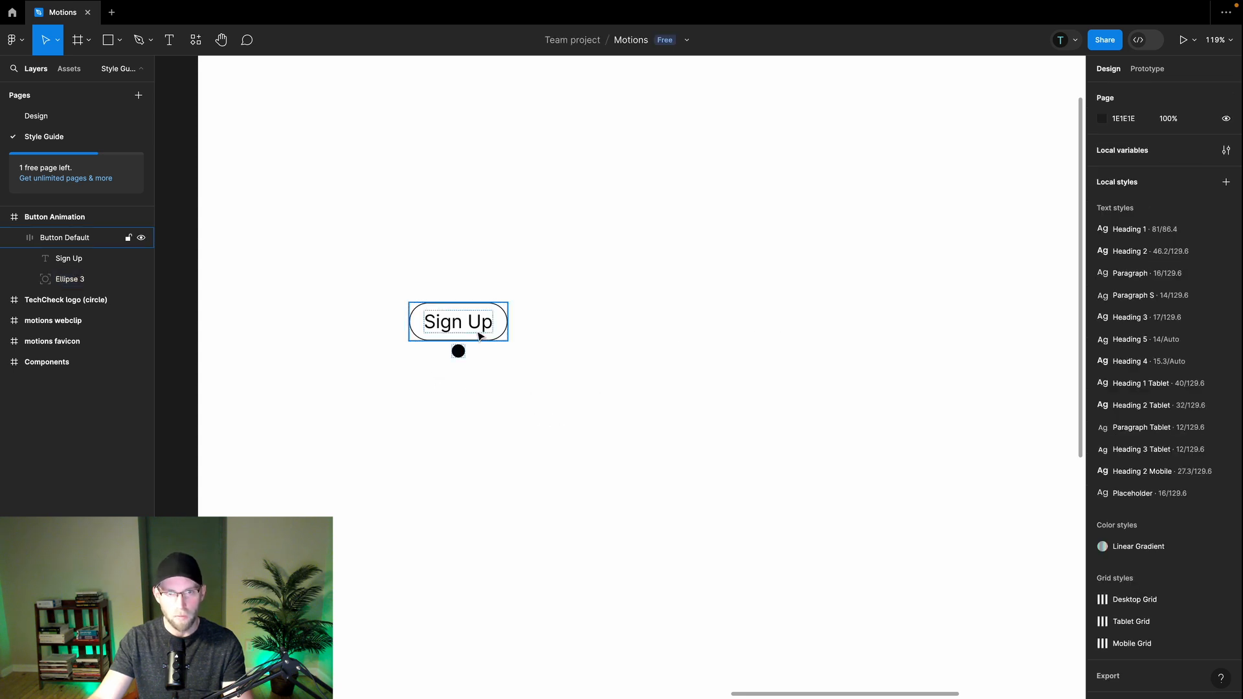
click(480, 336)
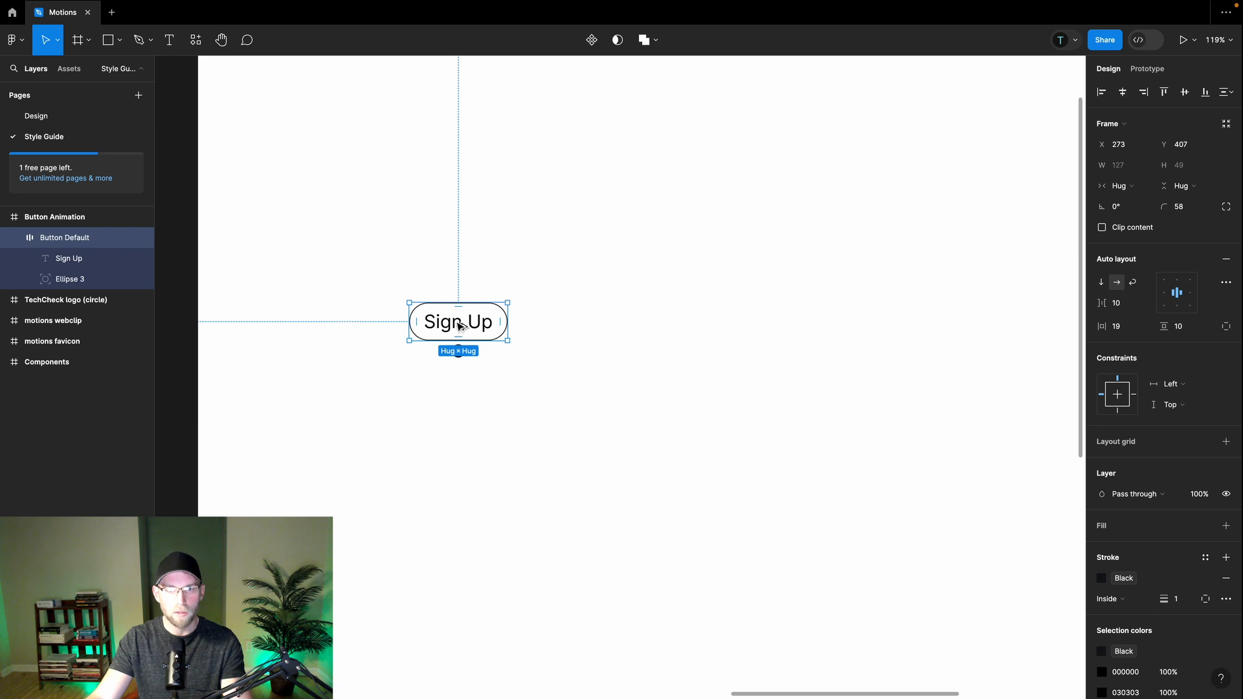
drag(458, 325, 595, 323)
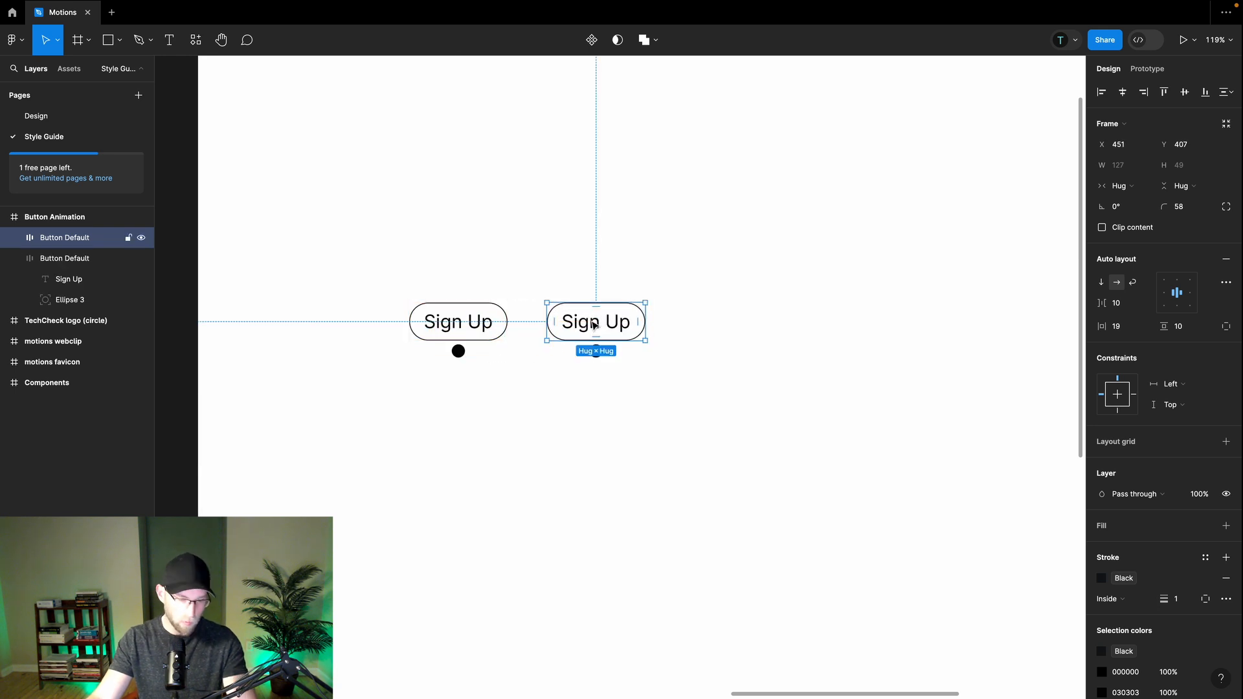
key(ctrl+z)
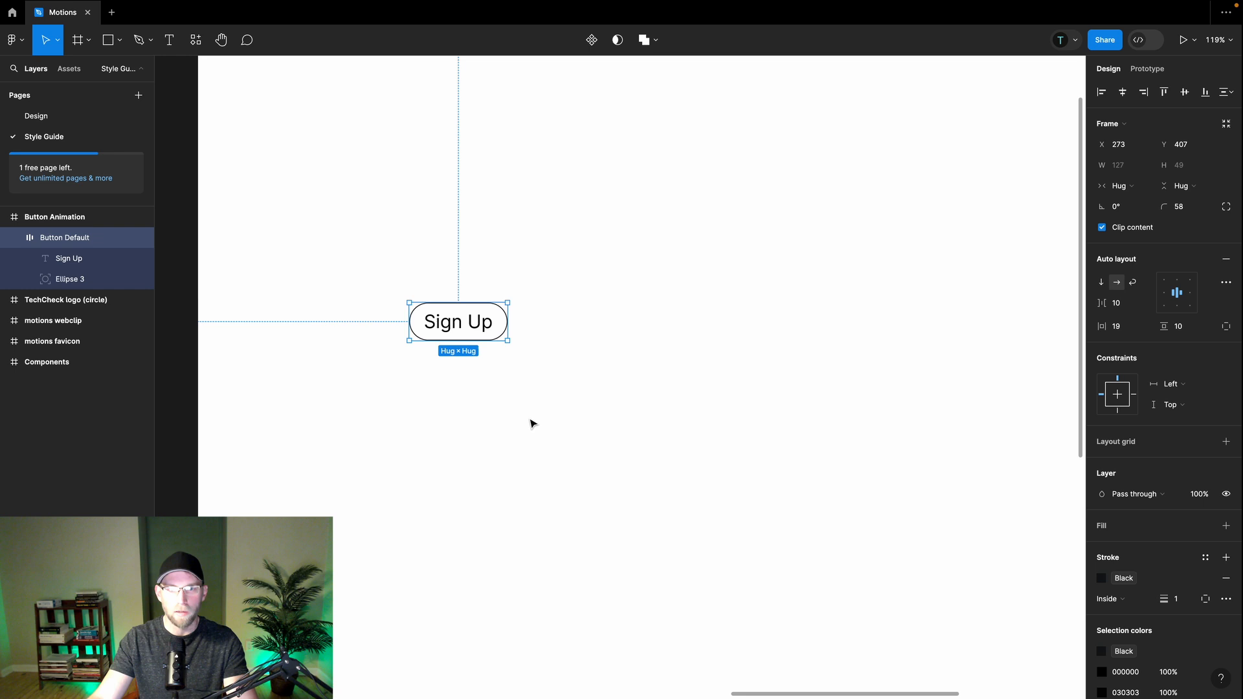
- Duplicate the Button Default frame to its right at the same height and rename the copy as Button Hover
click(594, 434)
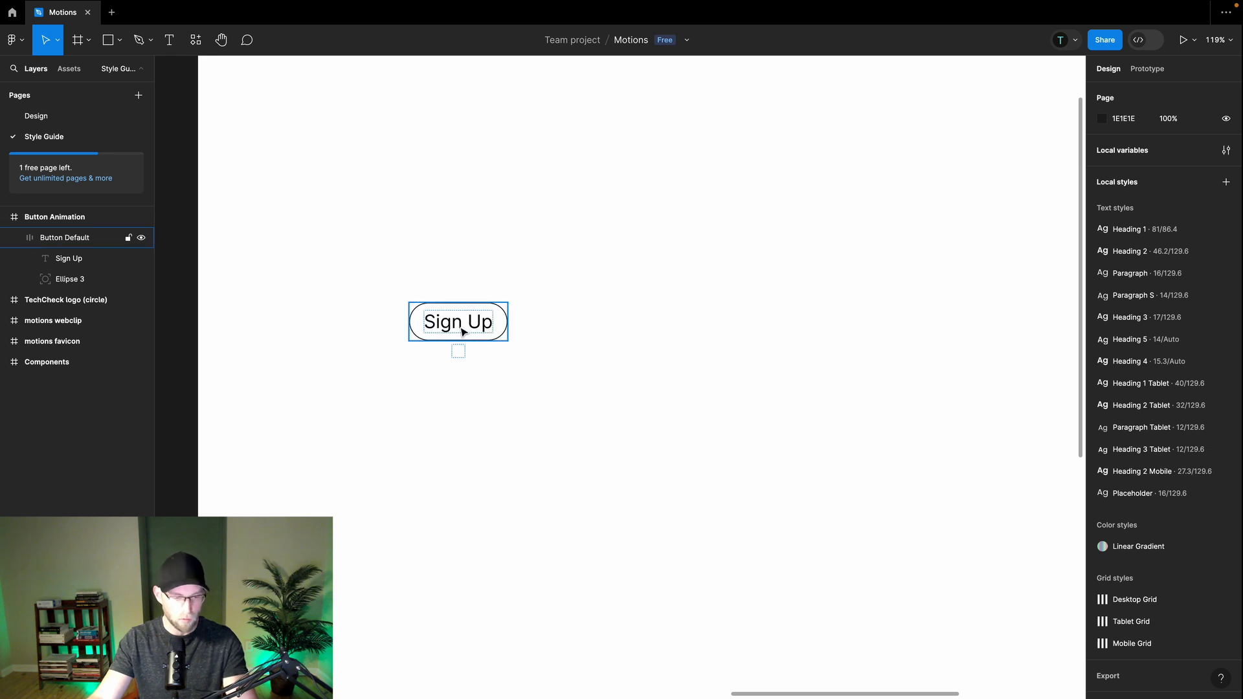
drag(463, 332, 610, 331)
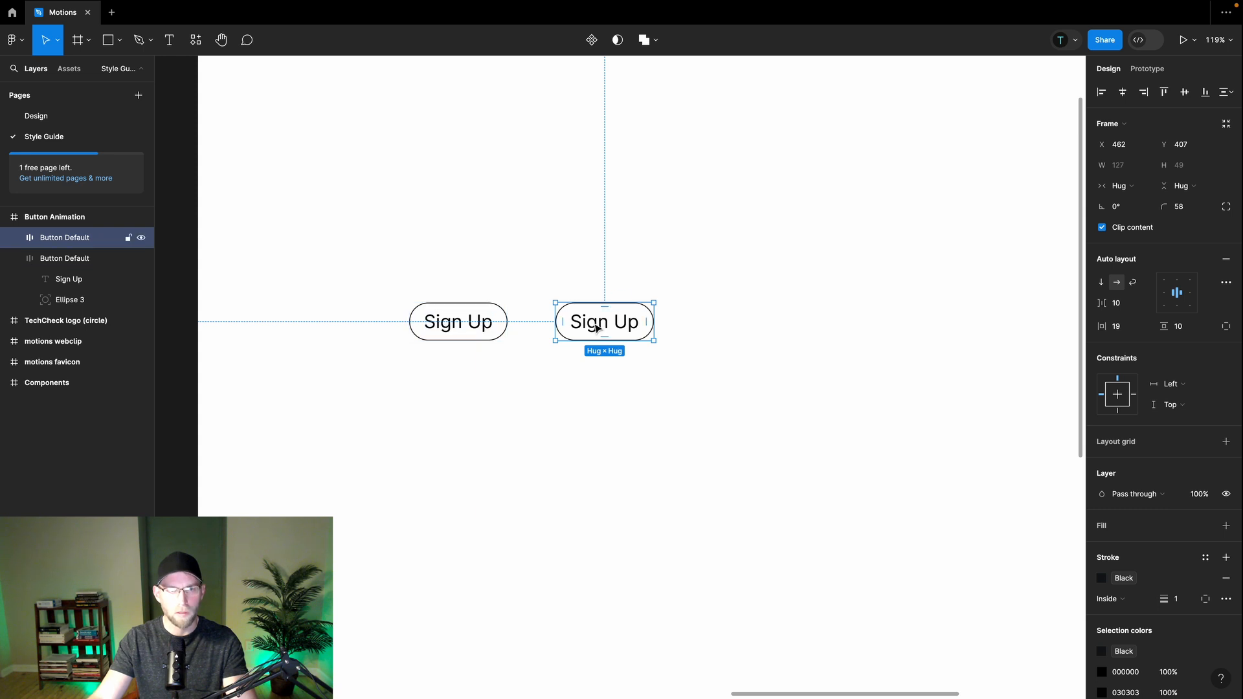
double_click(97, 239)
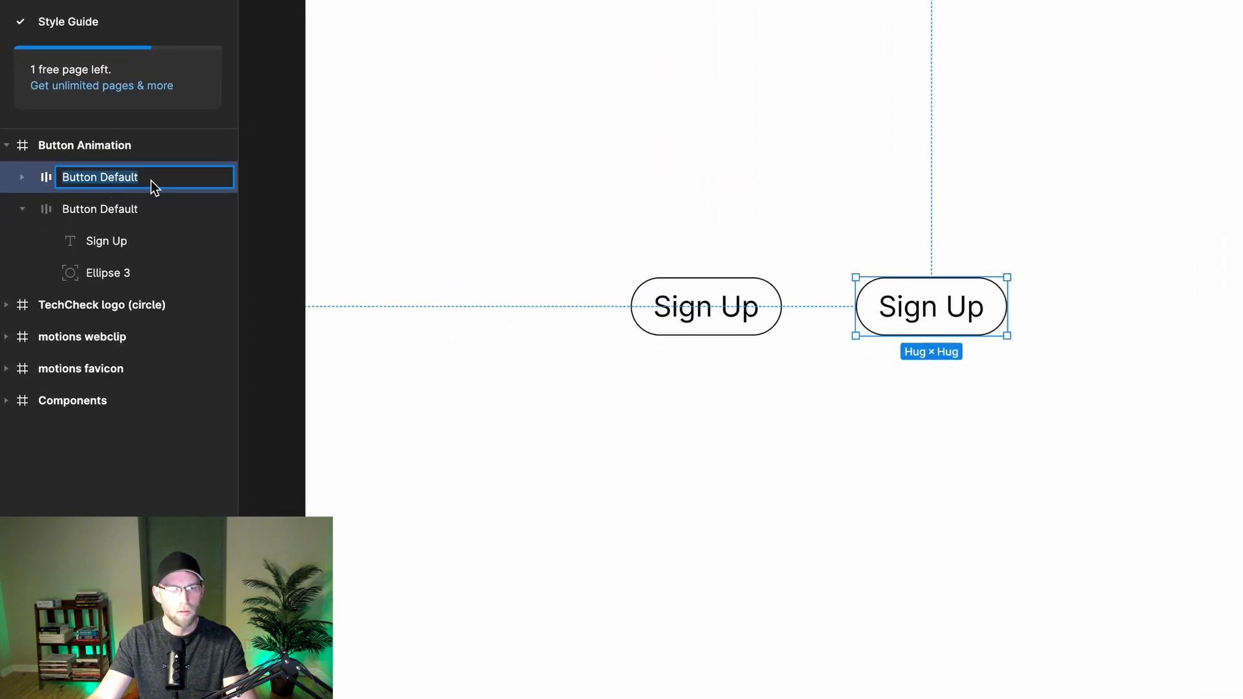
text(Butto)
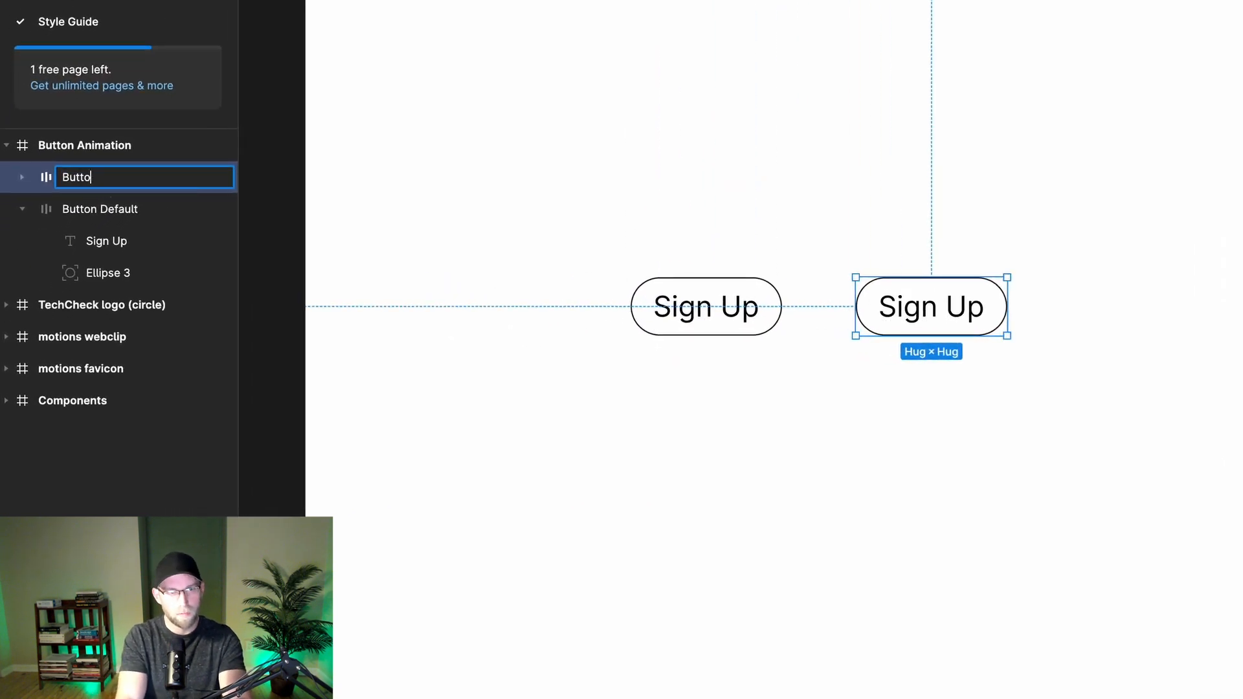
text(n Hover)
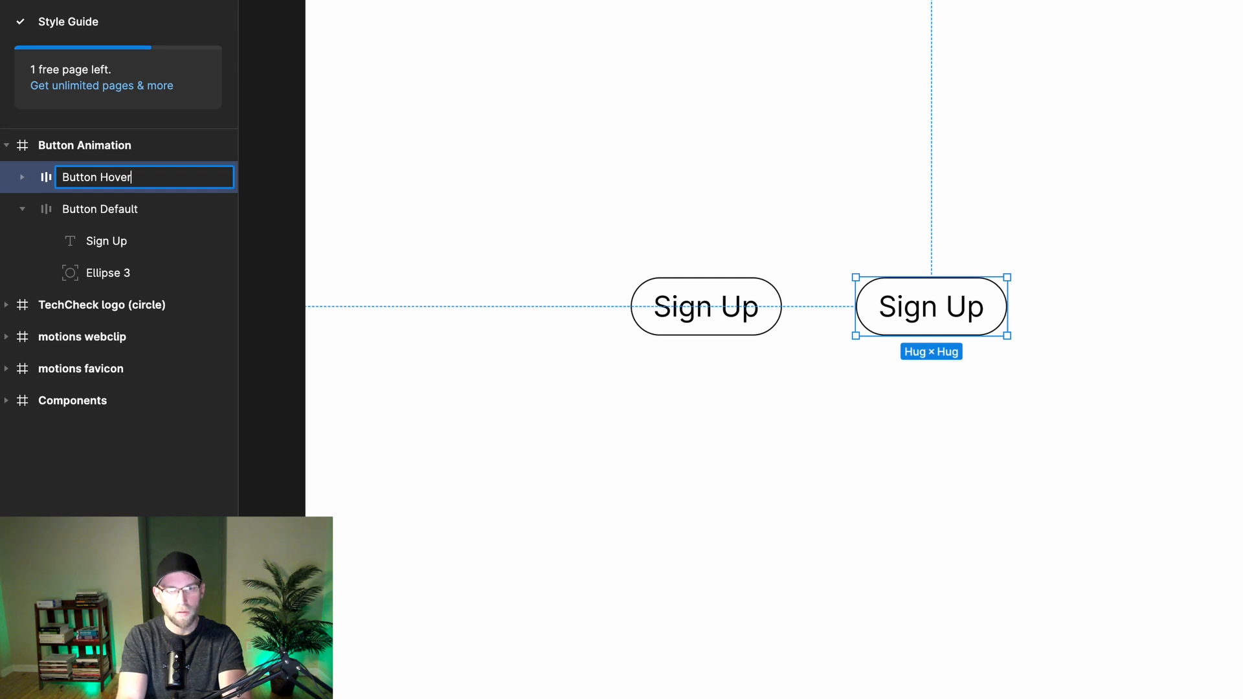
key(Return)
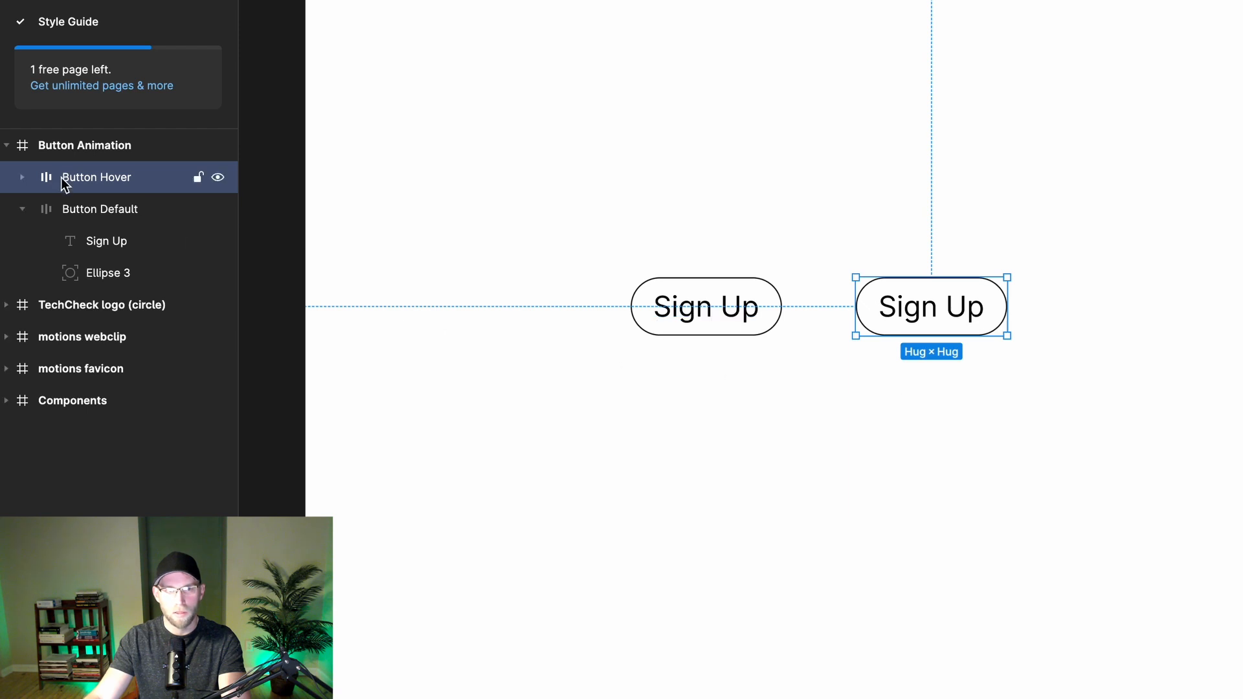
- Scale the circle in Button Hover up to about 154 × 154 so that it covers the whole button
click(17, 178)
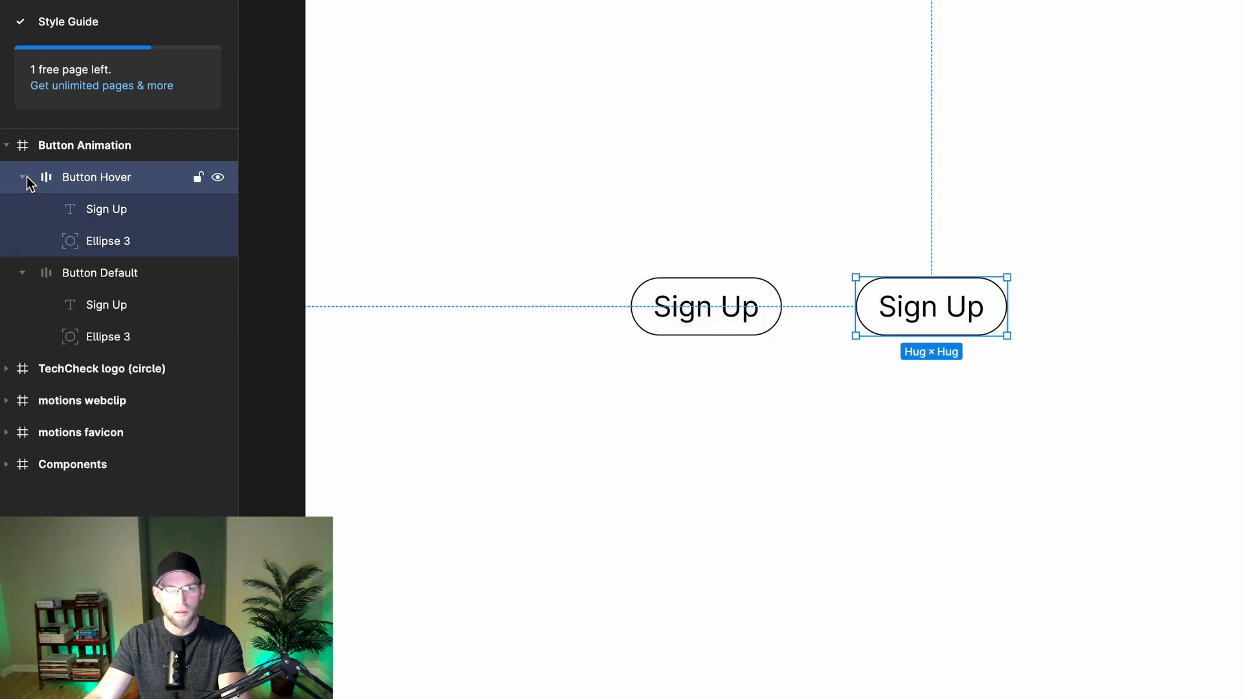
click(112, 242)
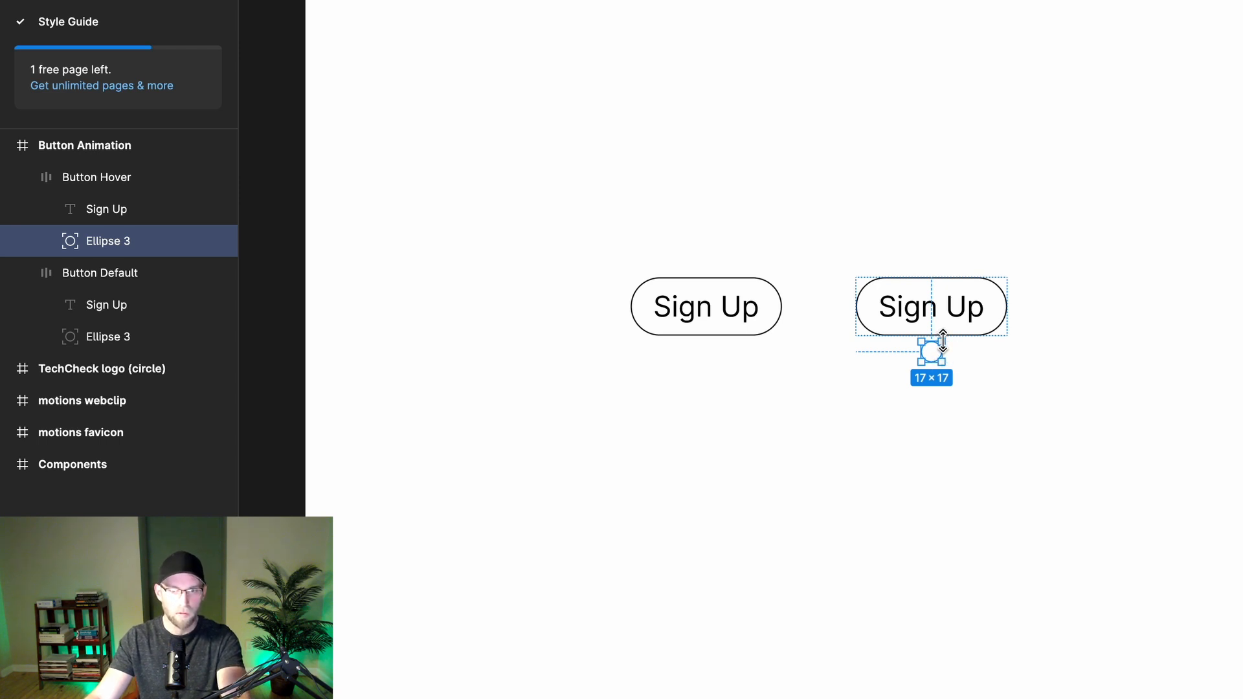
drag(943, 340, 990, 338)
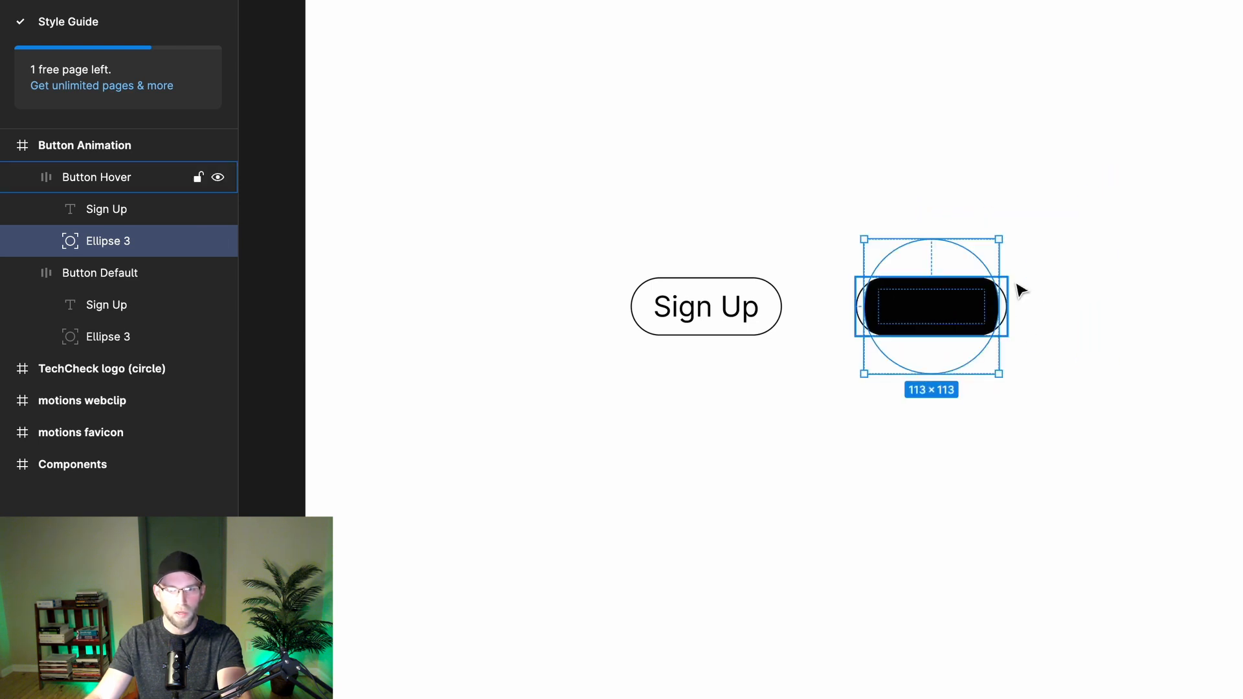
drag(1001, 238, 999, 280)
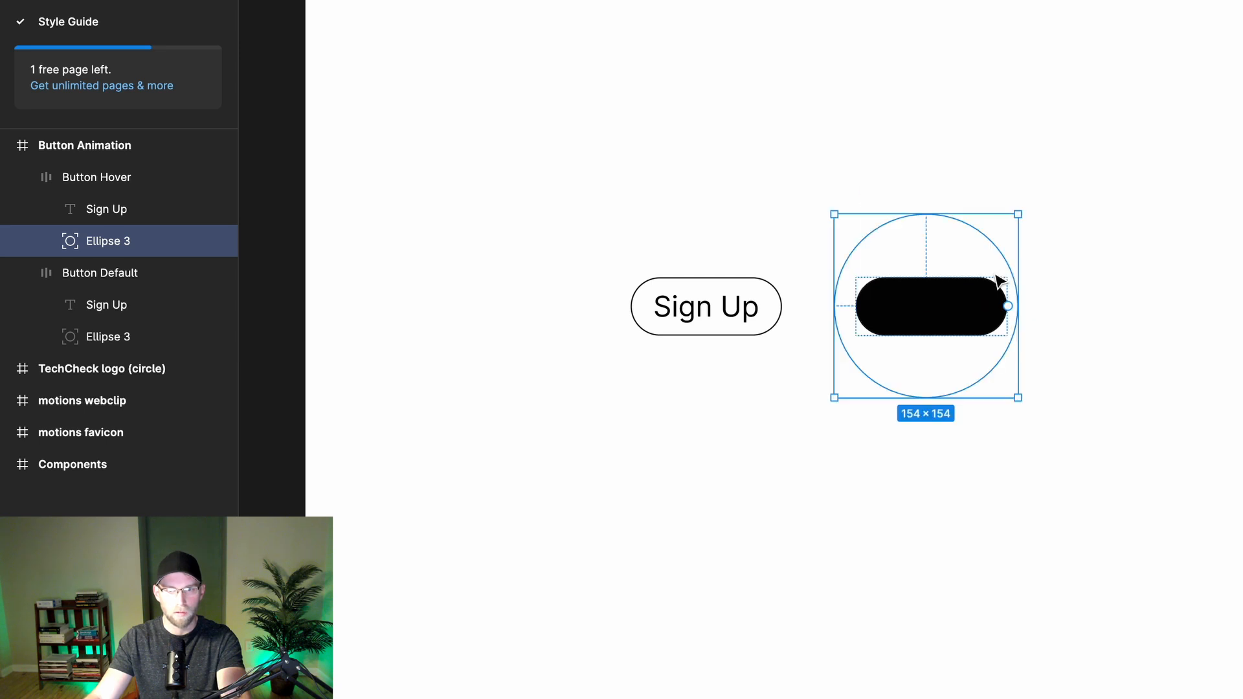
- Change the Sign Up text in Button Hover to white and bring it in front of the enlarged circle
click(109, 208)
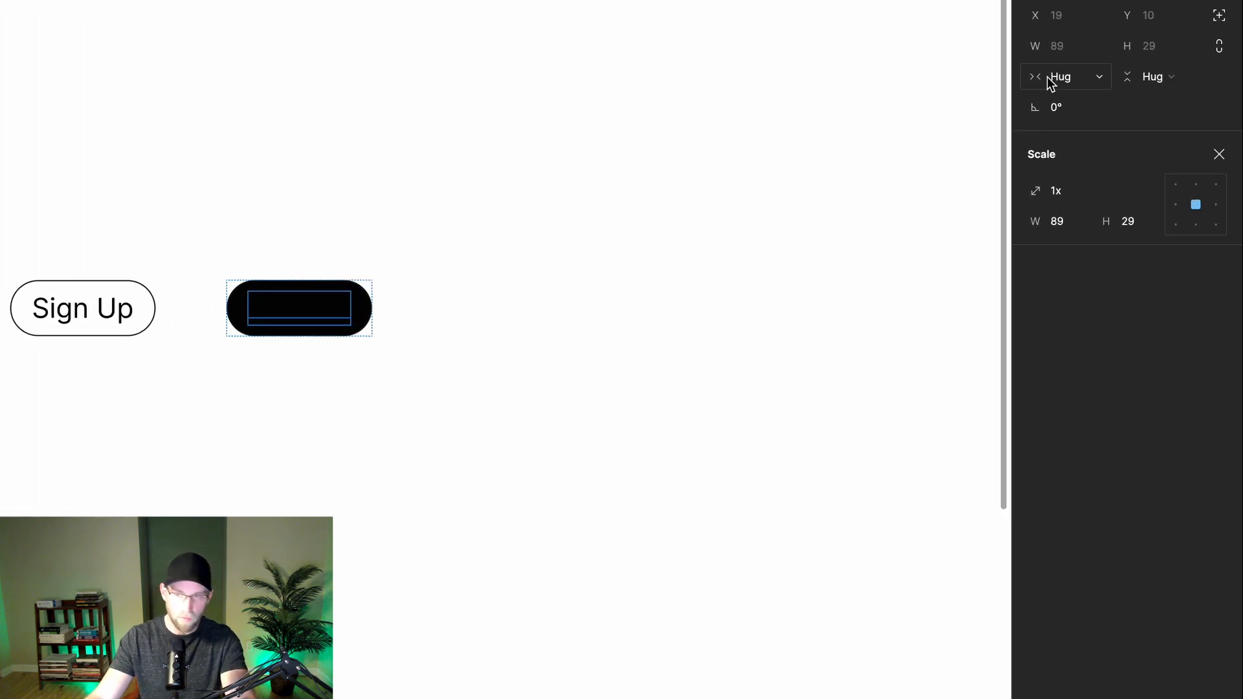
key(v)
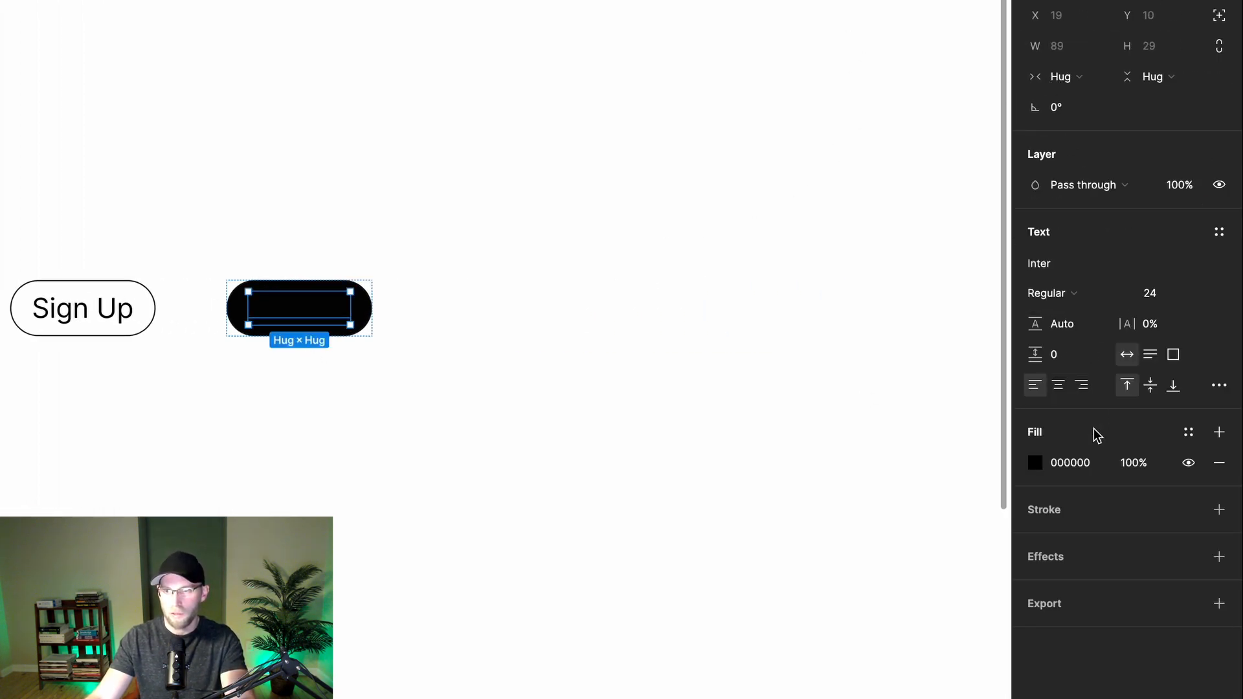
click(1034, 461)
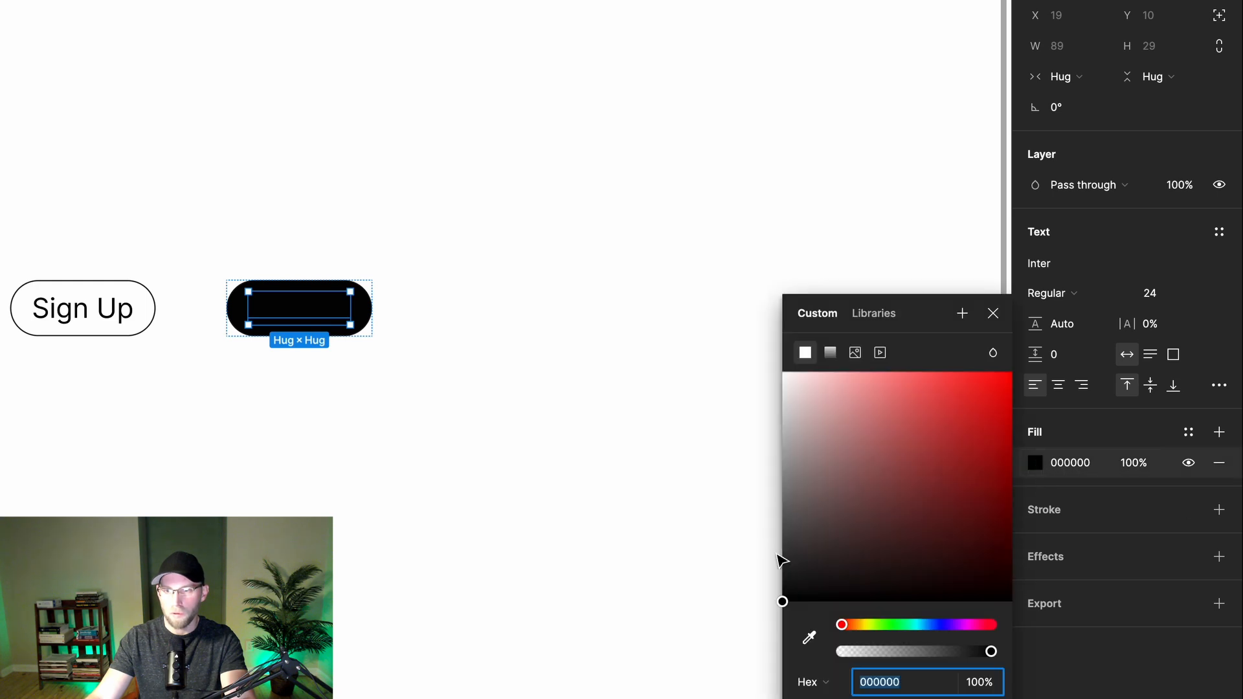
drag(803, 414, 776, 365)
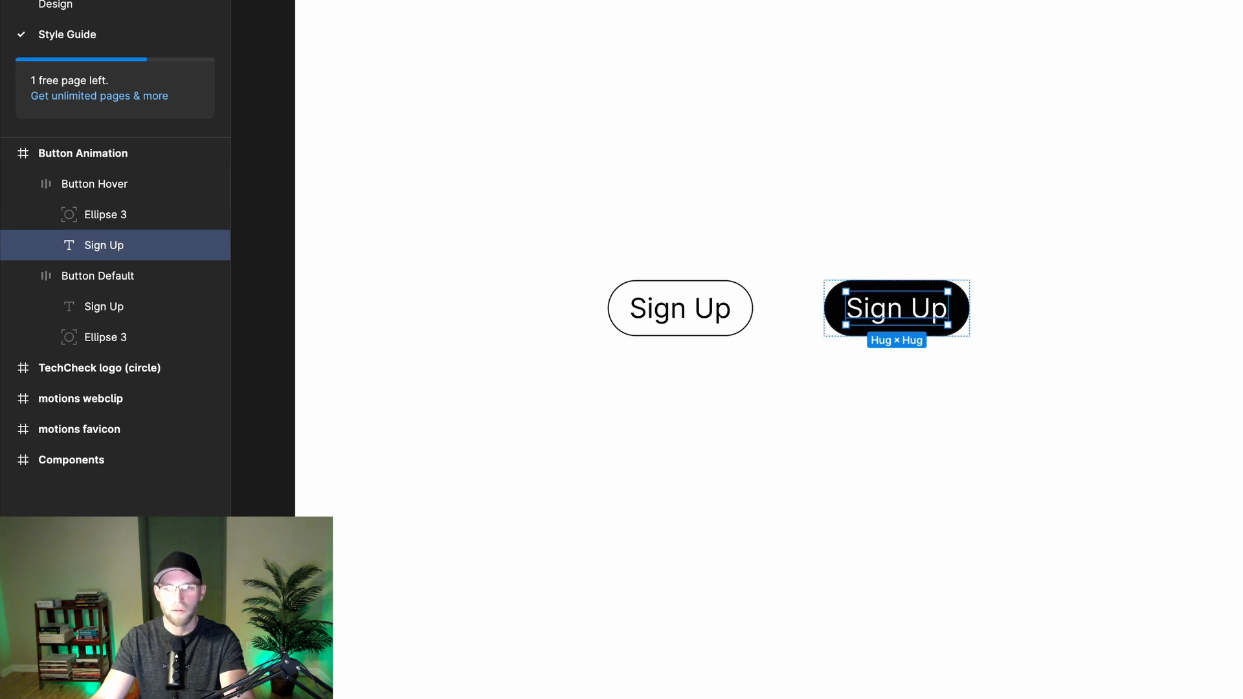
click(993, 436)
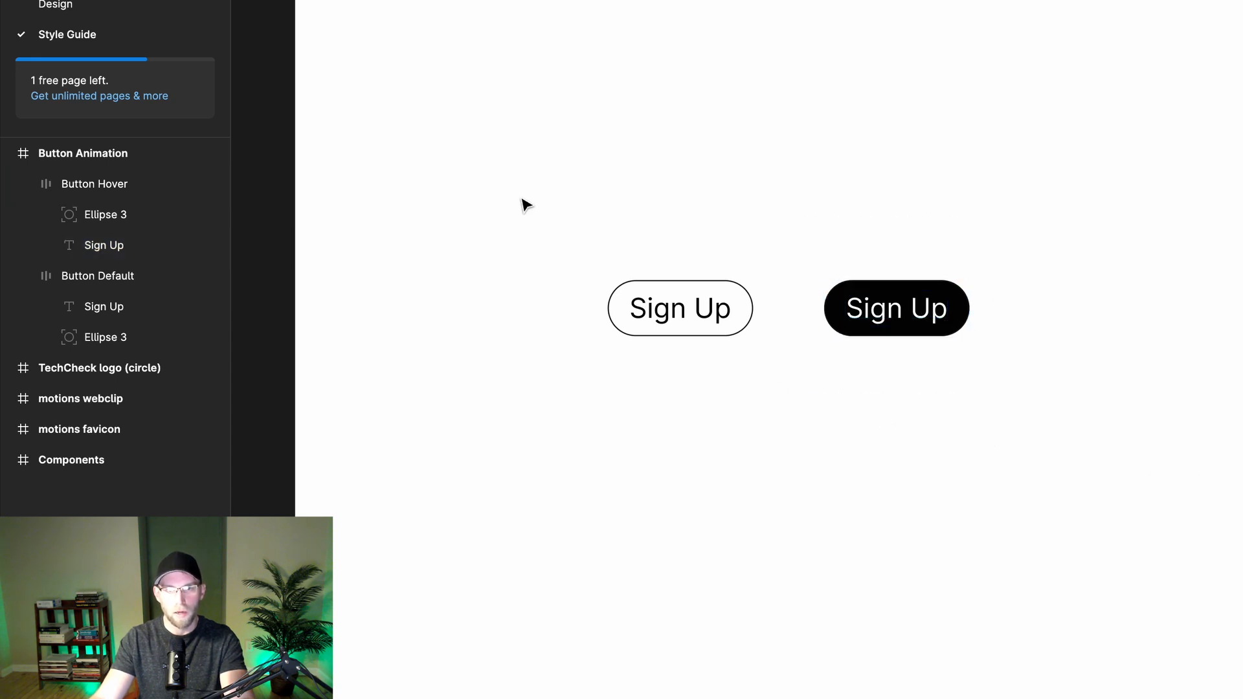
- Create a component set from the Button Default and Button Hover frames
drag(523, 202, 1089, 469)
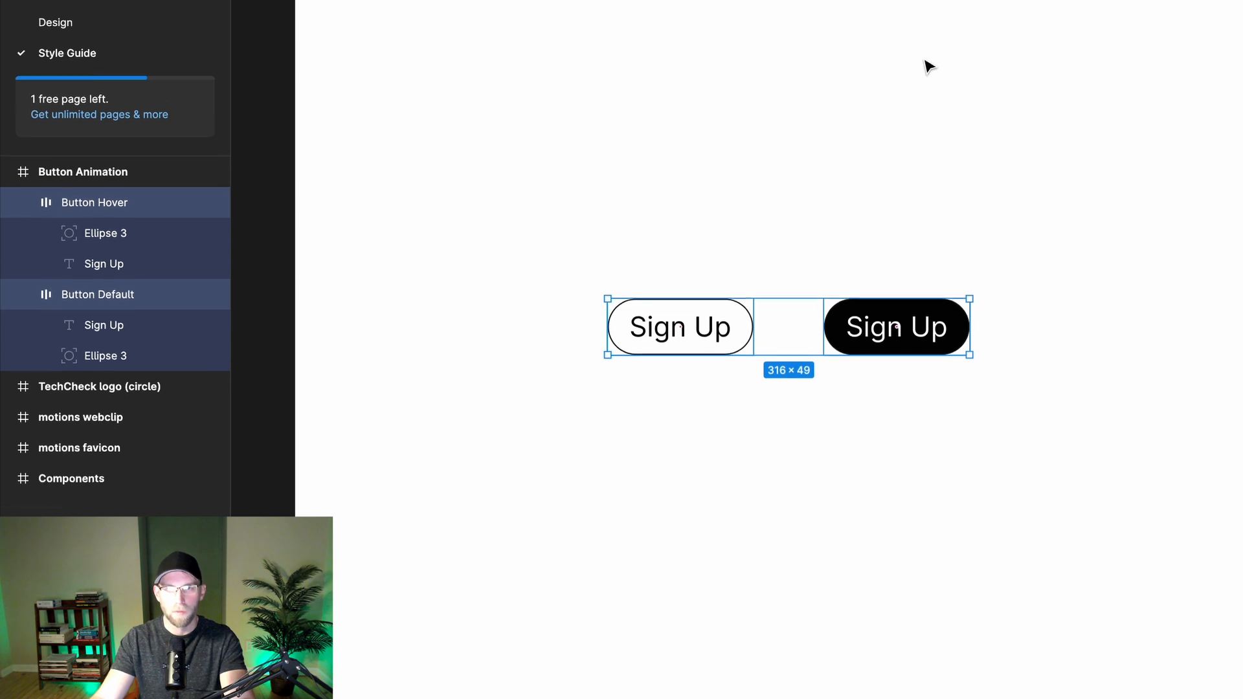
click(895, 38)
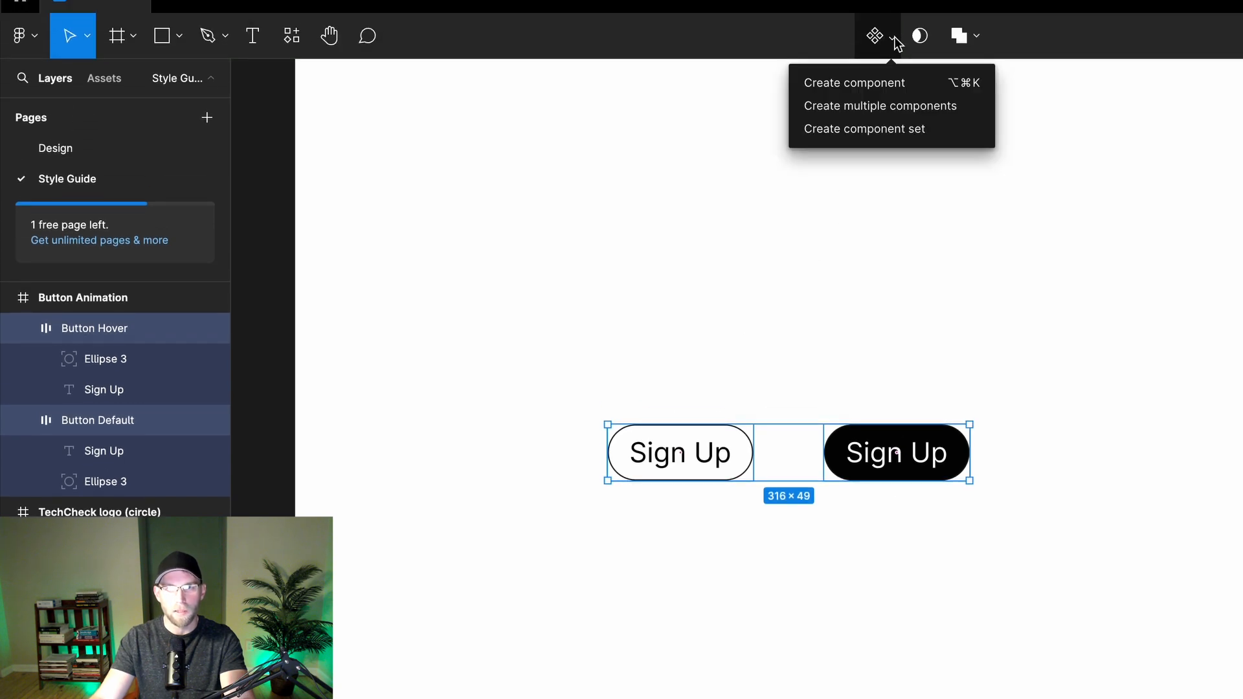
click(884, 130)
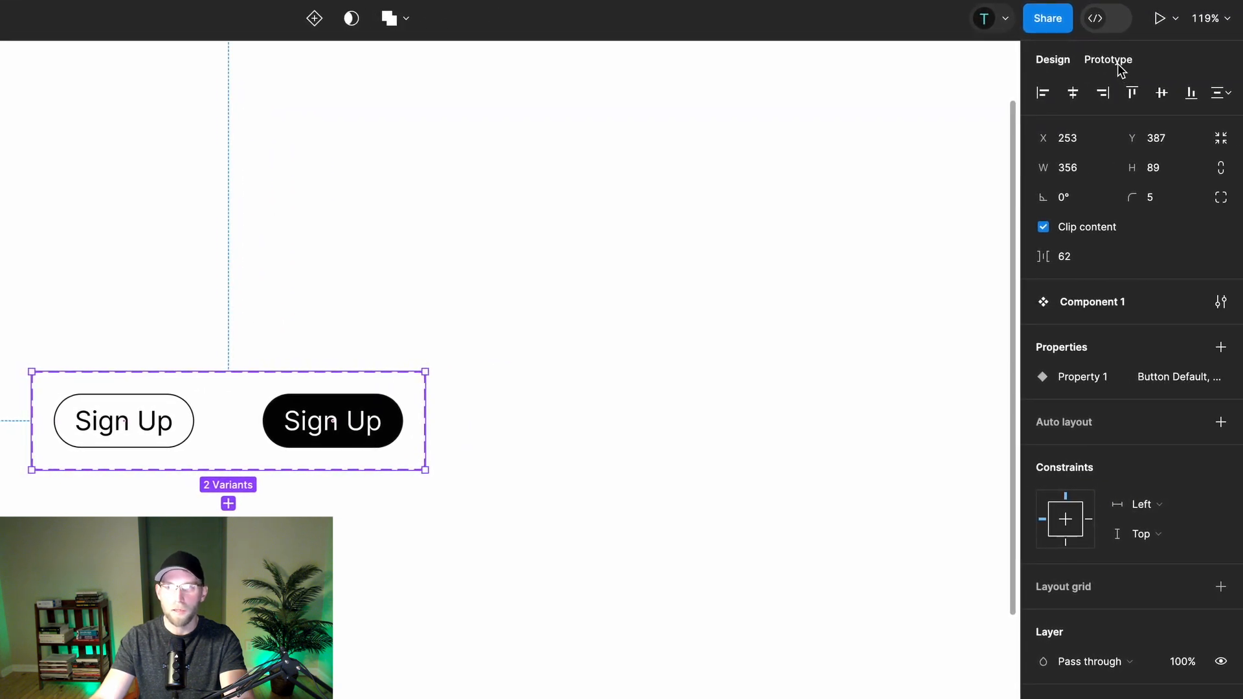
- Add a While hovering prototype interaction from the Button Default variant that changes it to Button Hover
click(1120, 68)
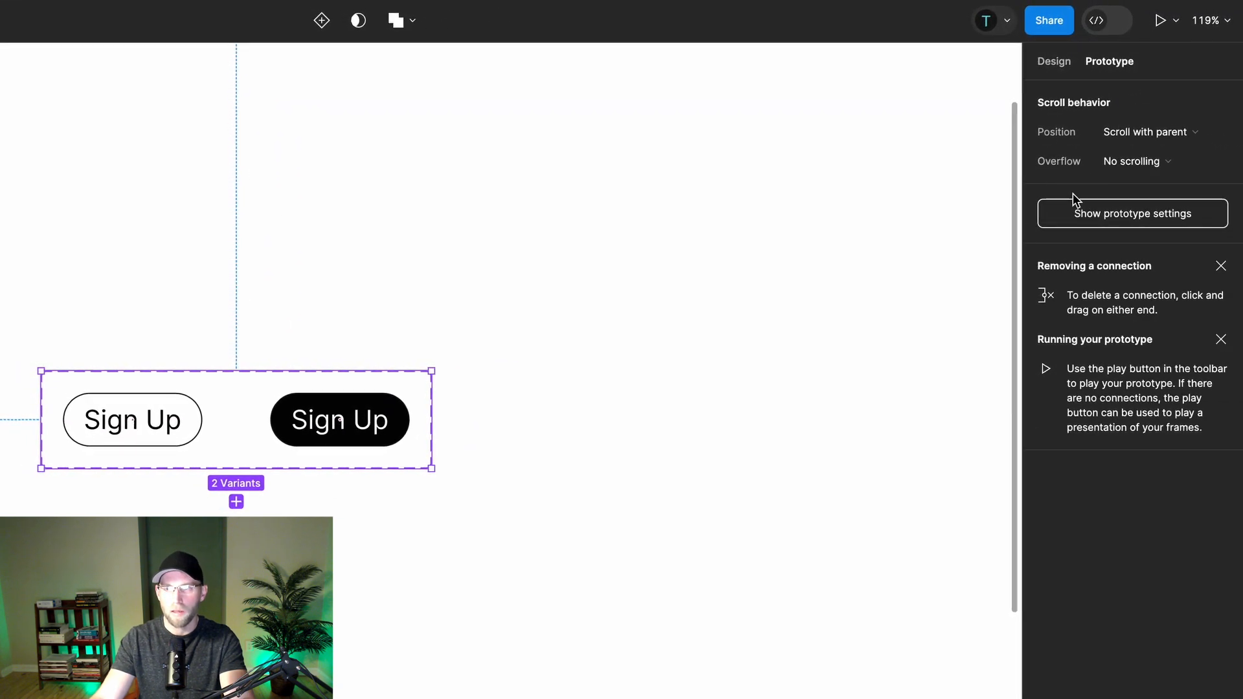
click(183, 434)
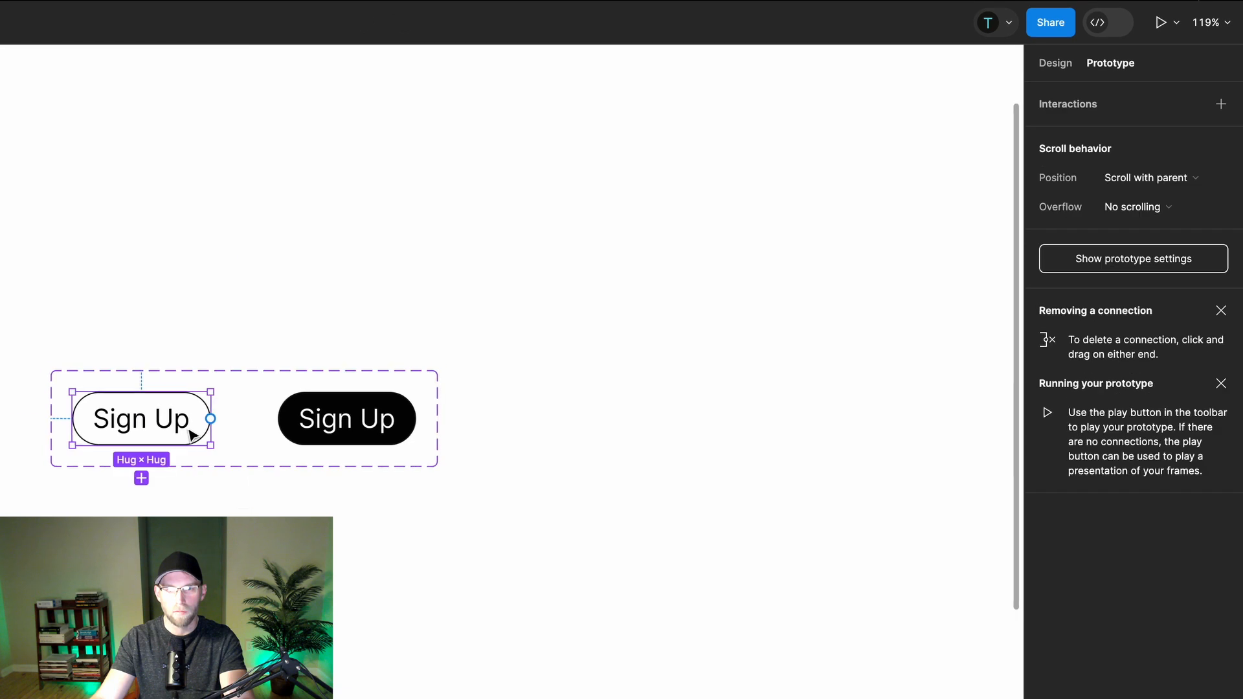
drag(211, 419, 315, 420)
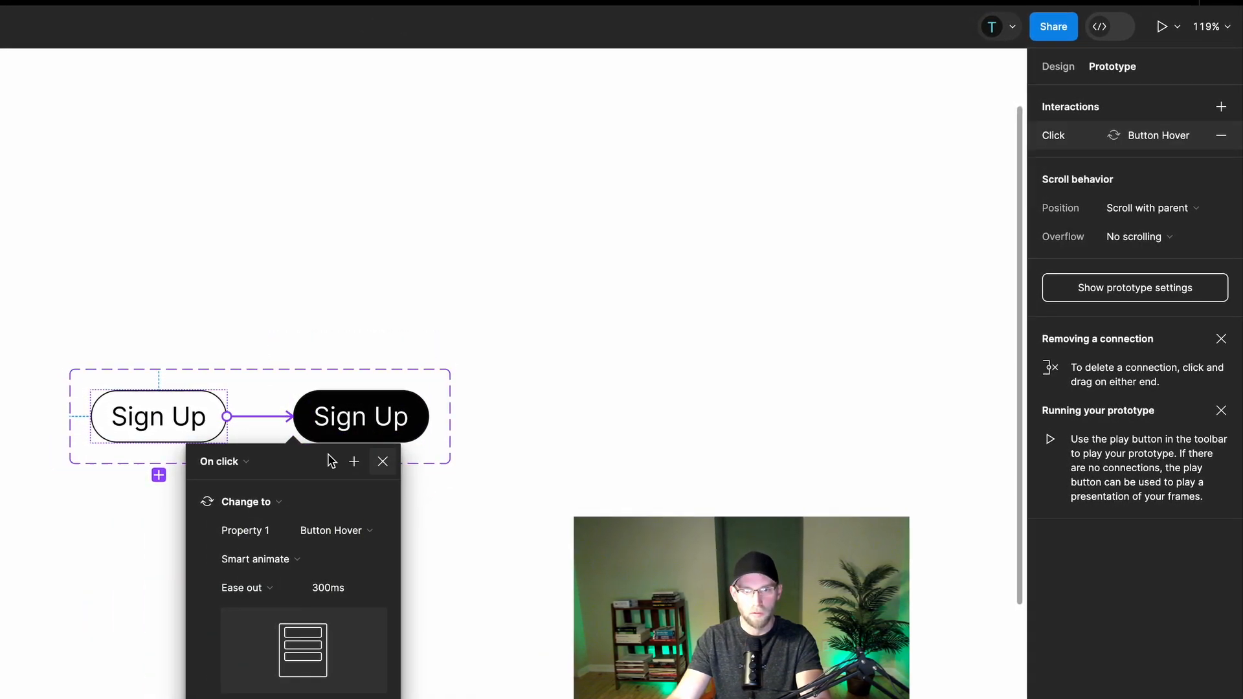
click(240, 462)
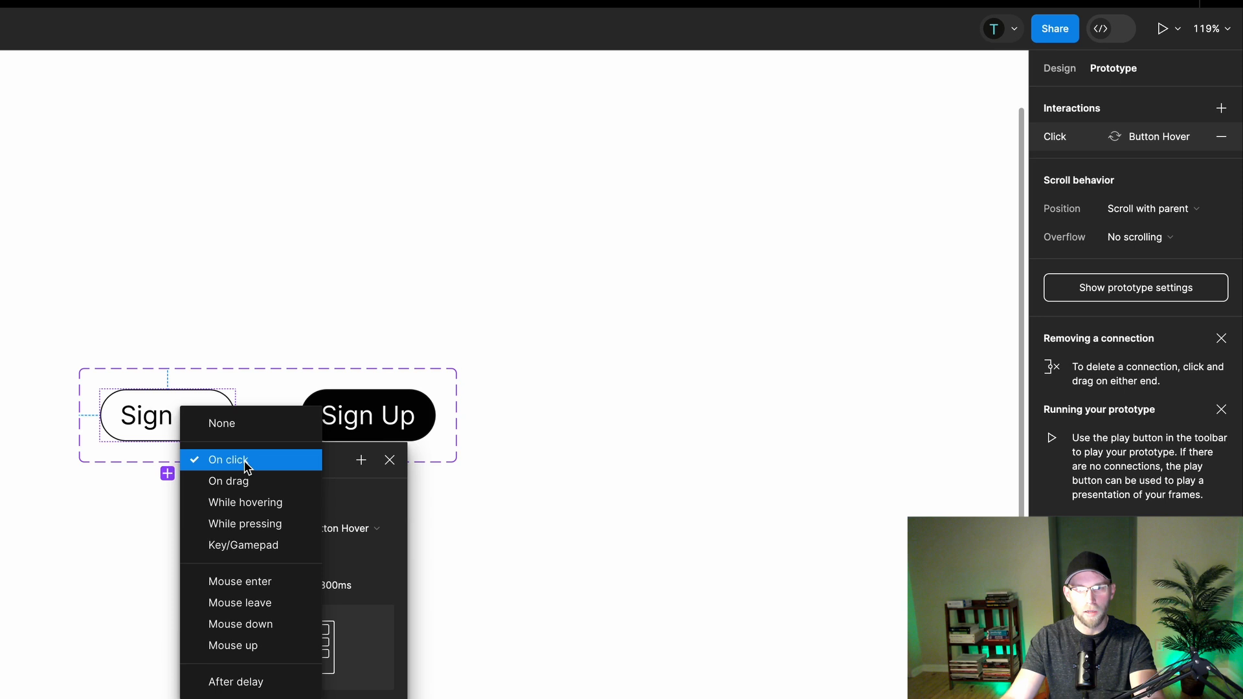
click(269, 501)
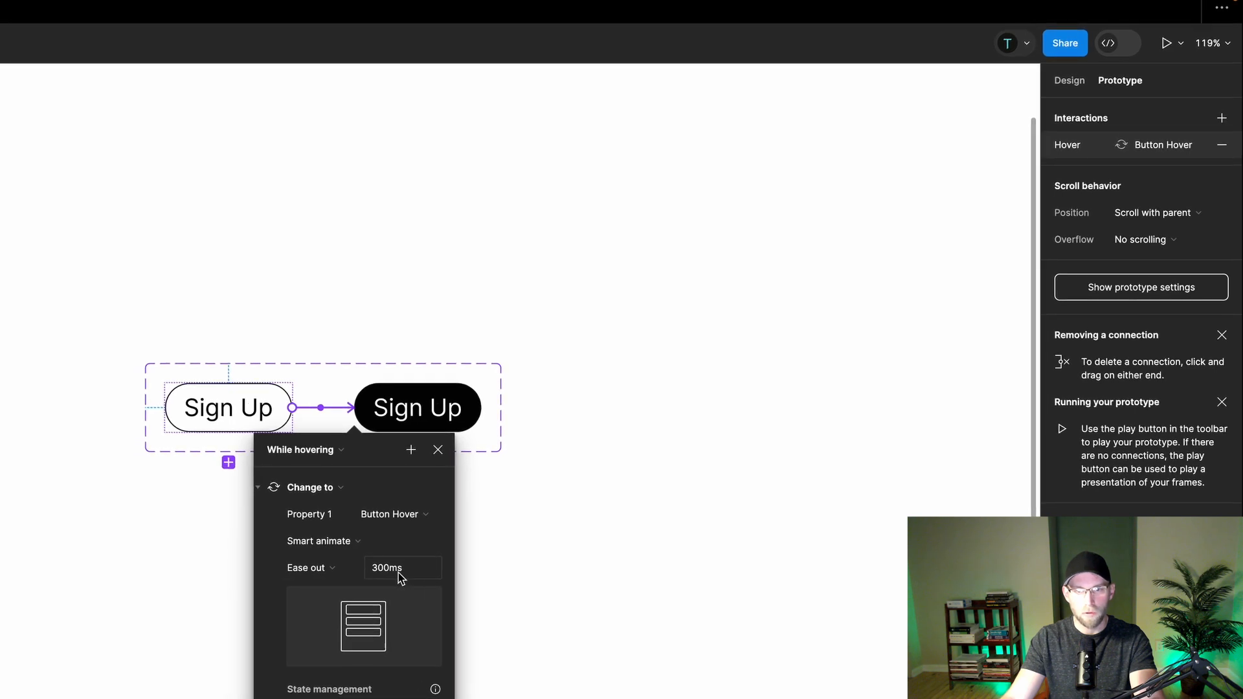
click(445, 448)
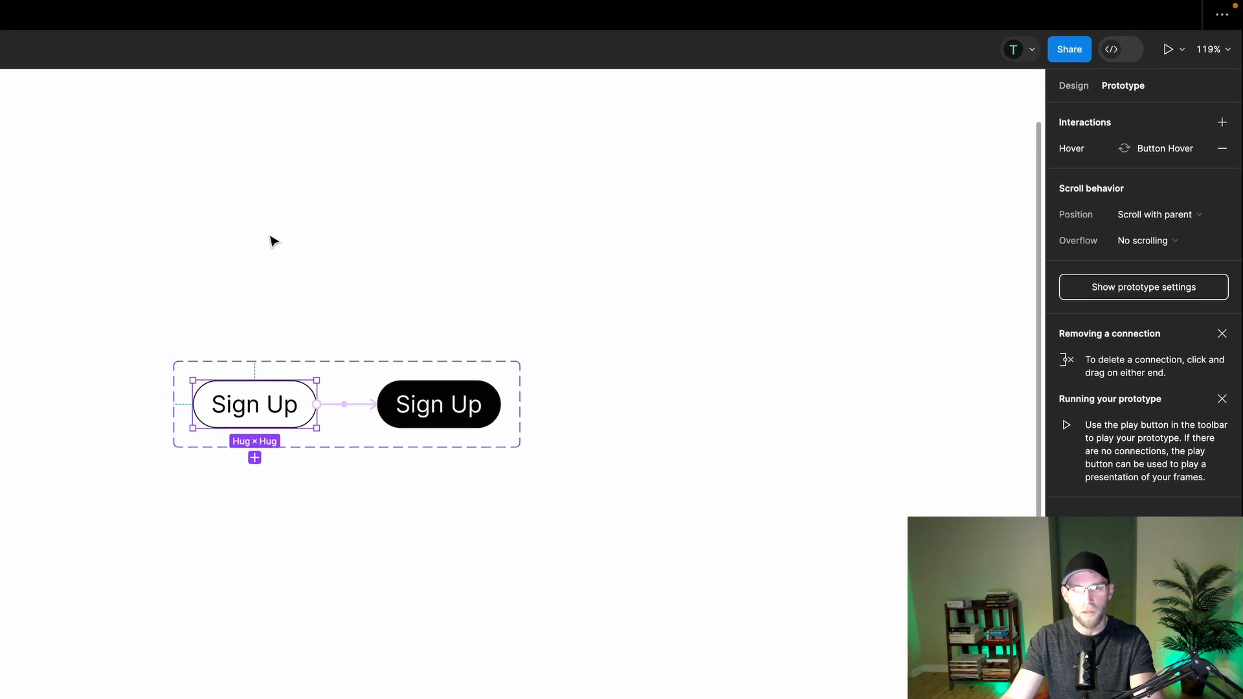
- Preview the Button Animation frame as a prototype and return to the design file
scroll(269, 246, down, 3)
scroll(269, 246, up, 4)
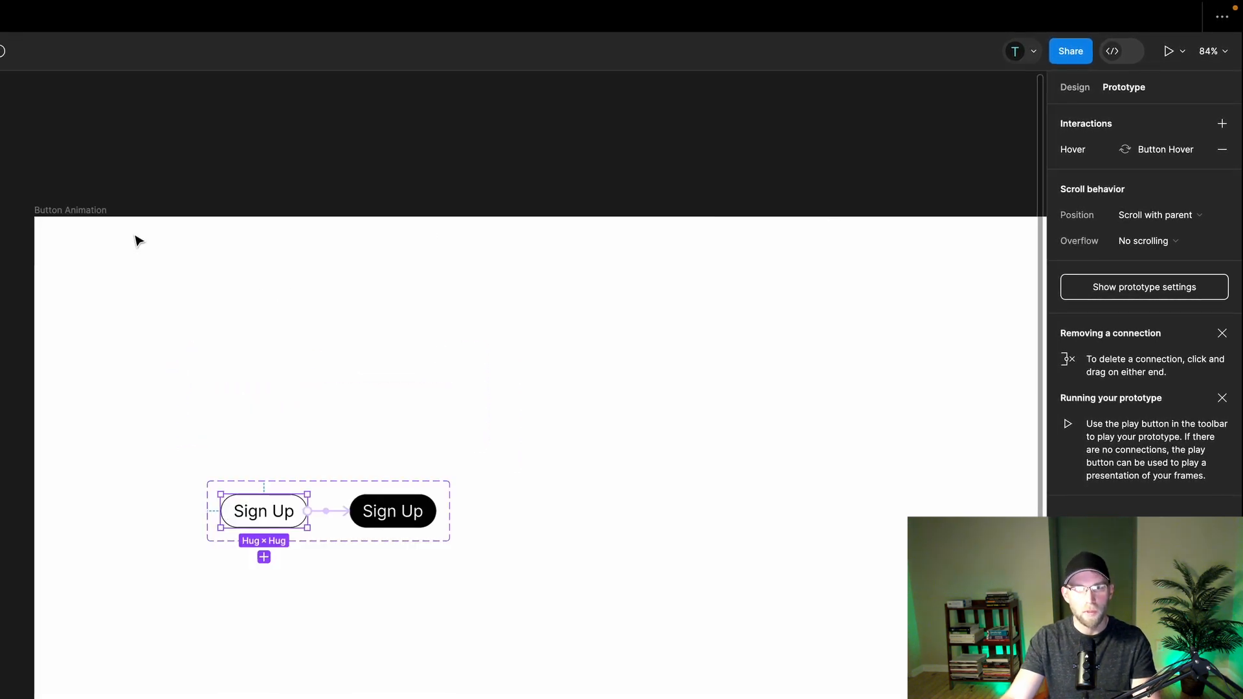
click(89, 211)
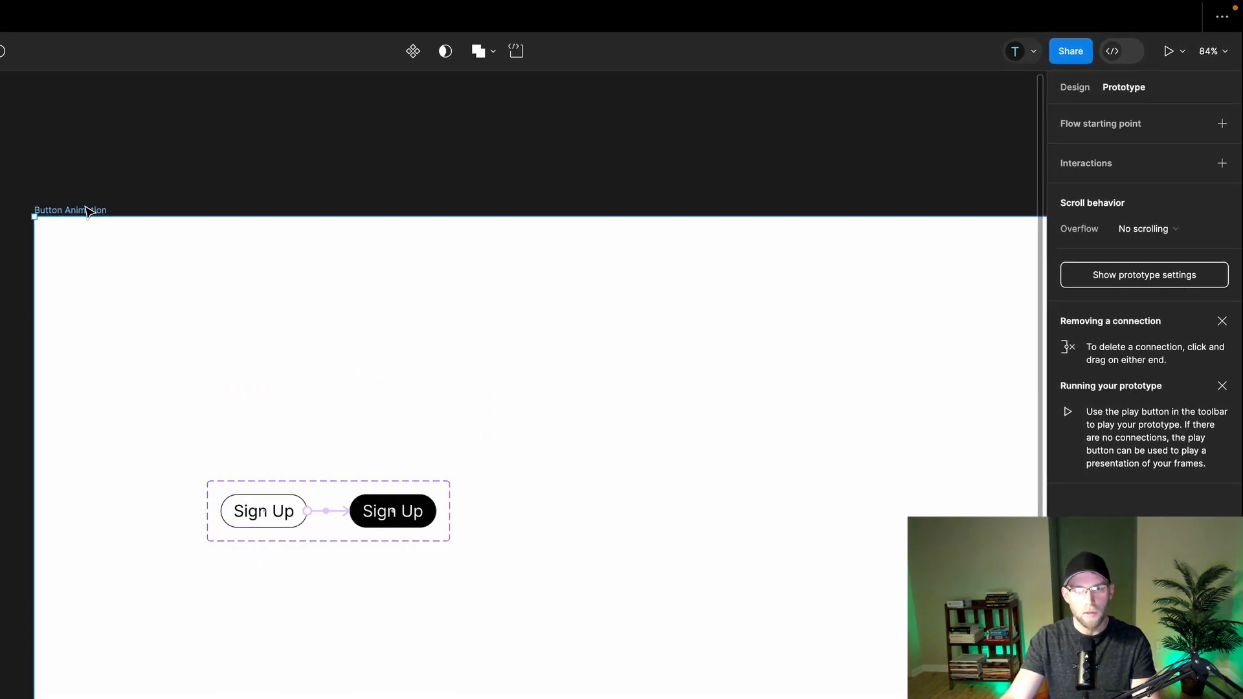
click(1172, 55)
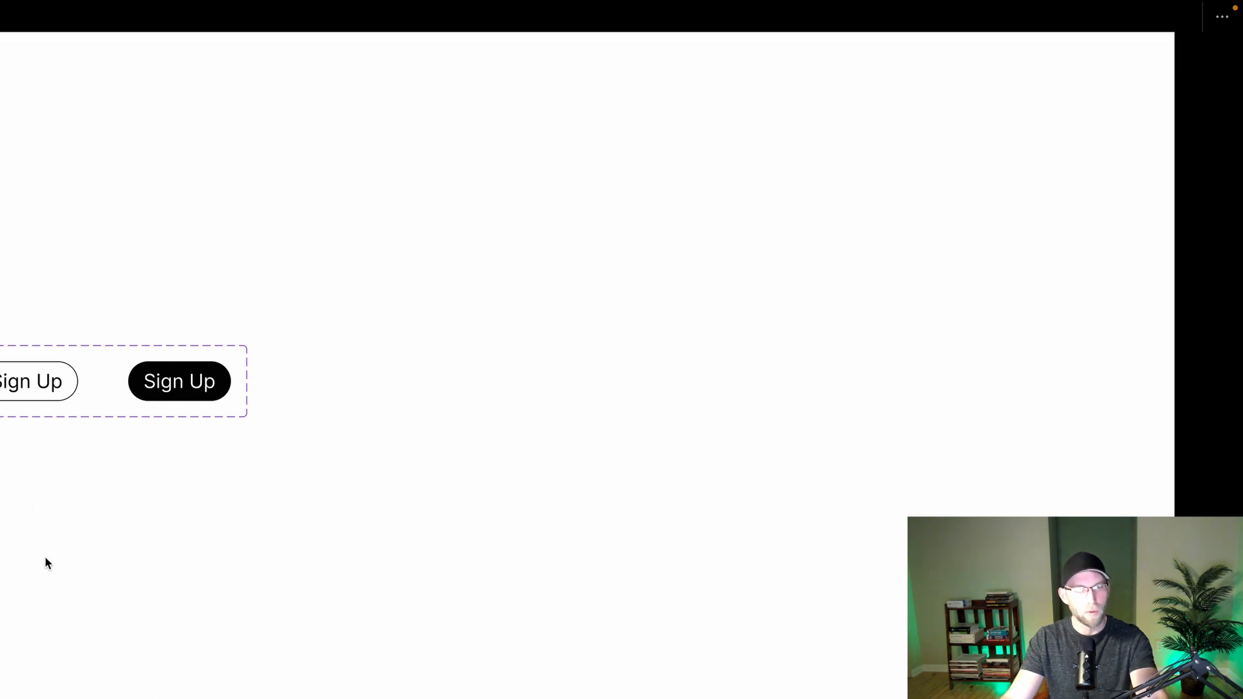
click(2, 17)
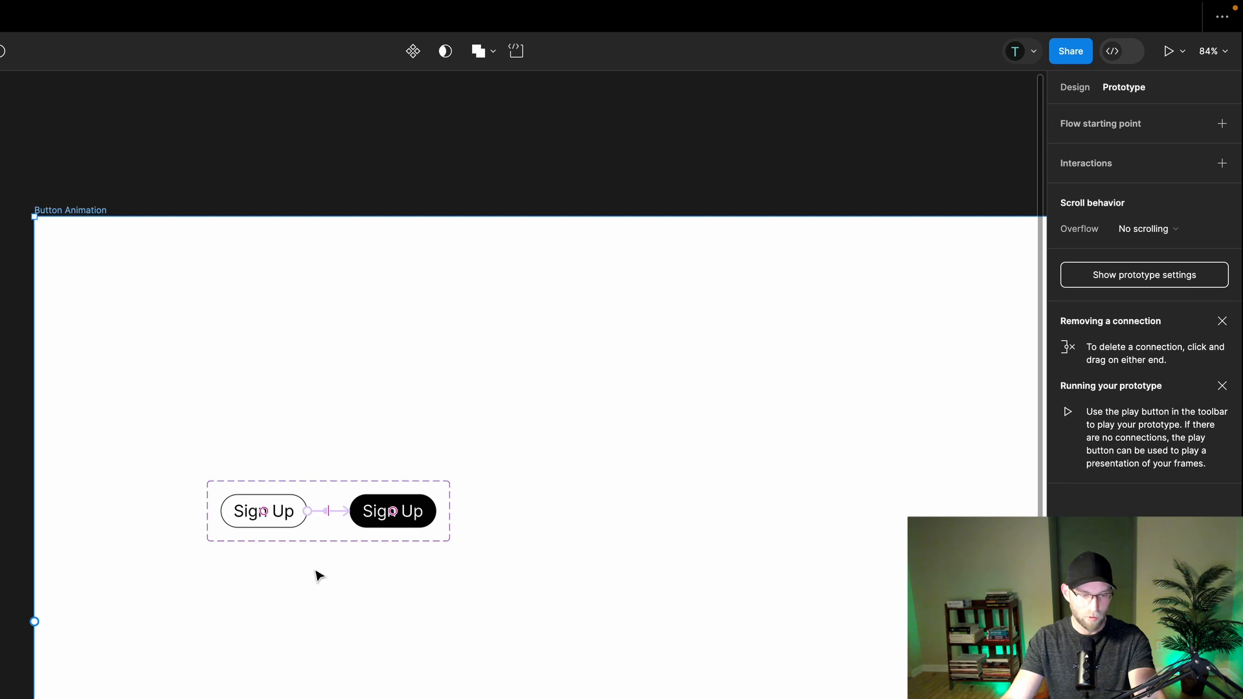
- Place an instance of the Button Default variant on the Button Animation frame, to the right of the component set
click(238, 515)
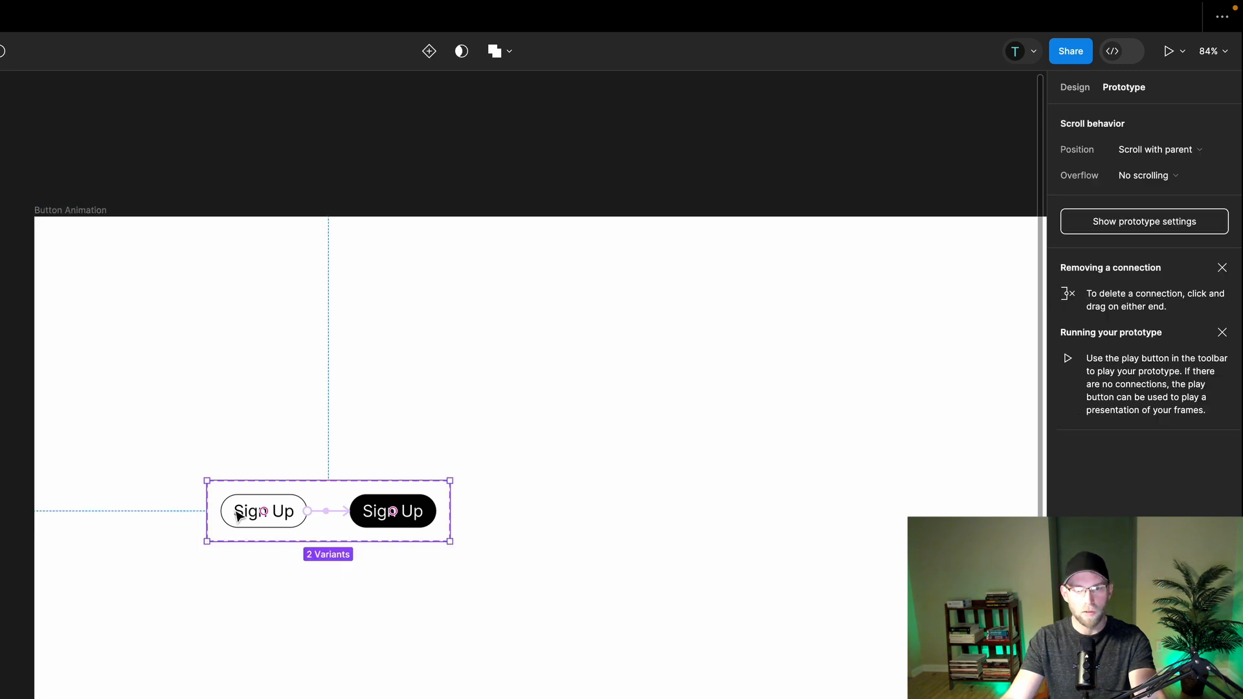
click(237, 513)
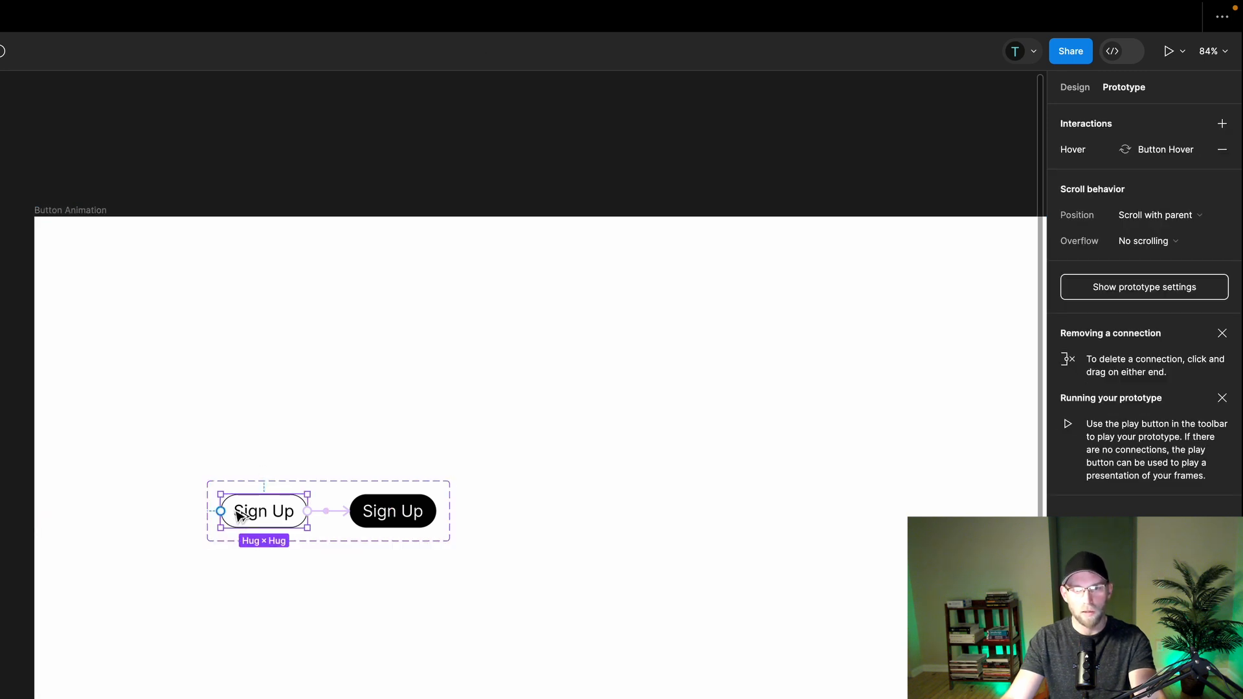
drag(238, 514, 617, 514)
click(550, 623)
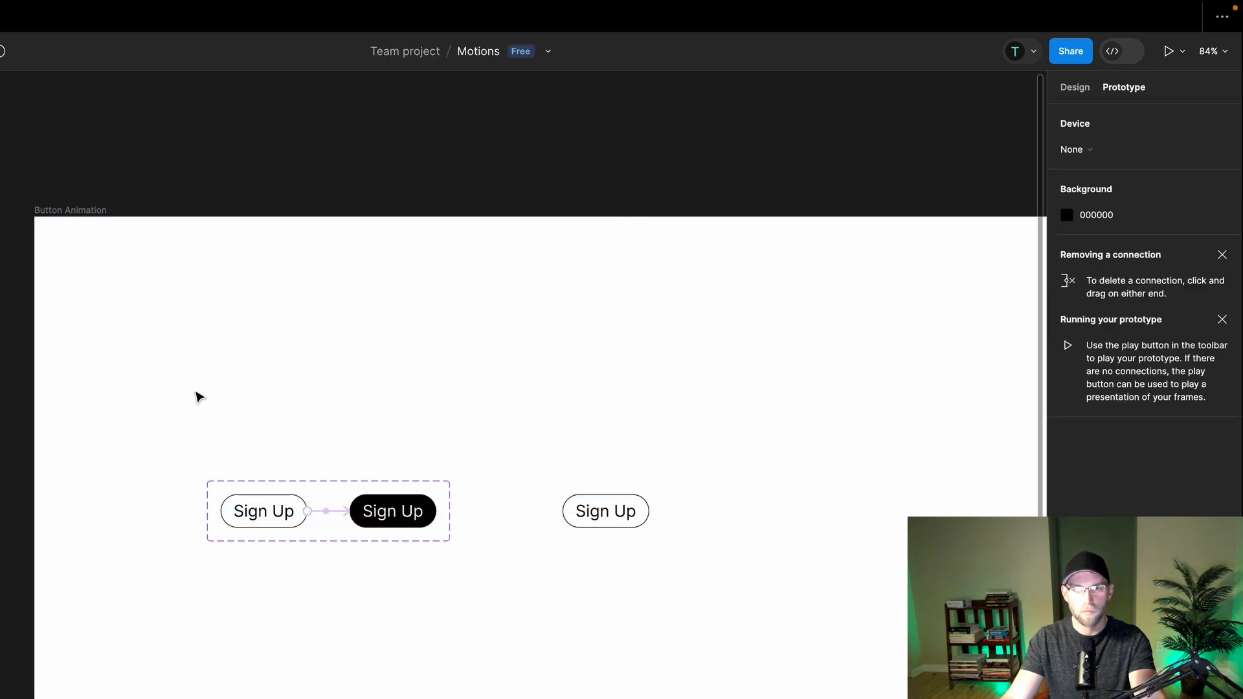
- Preview the Button Animation frame with the separate Sign Up instance as a prototype, and return to the design file
click(81, 214)
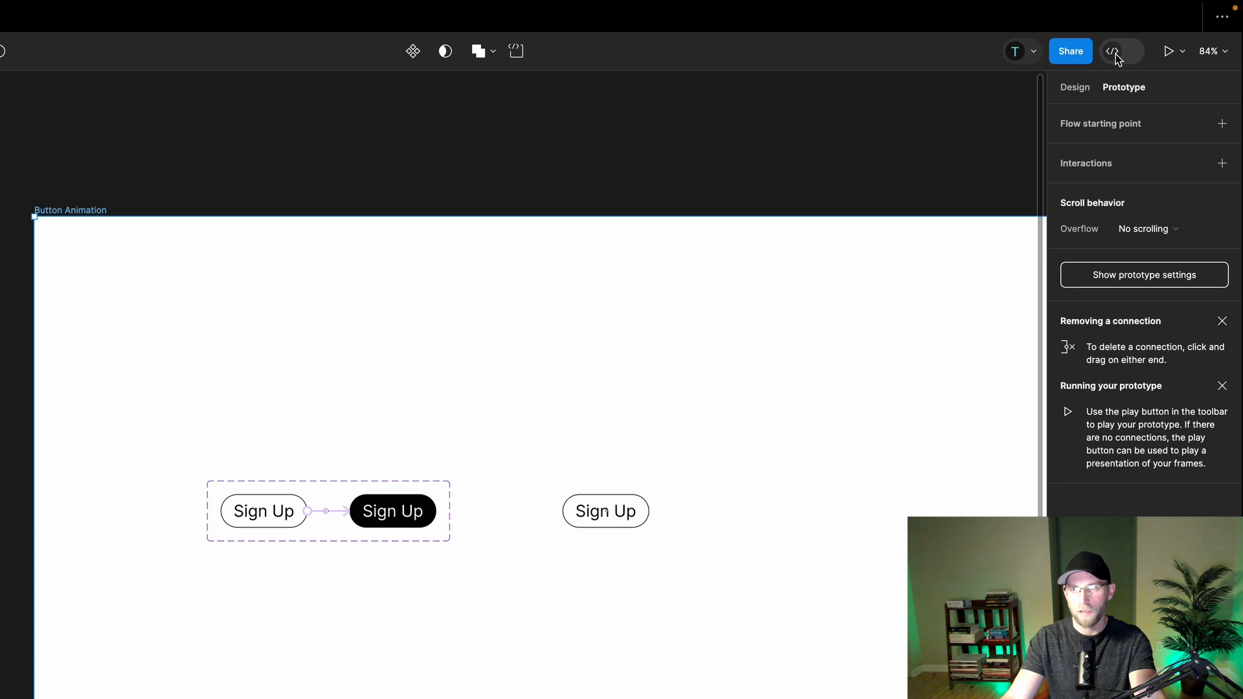
click(1169, 51)
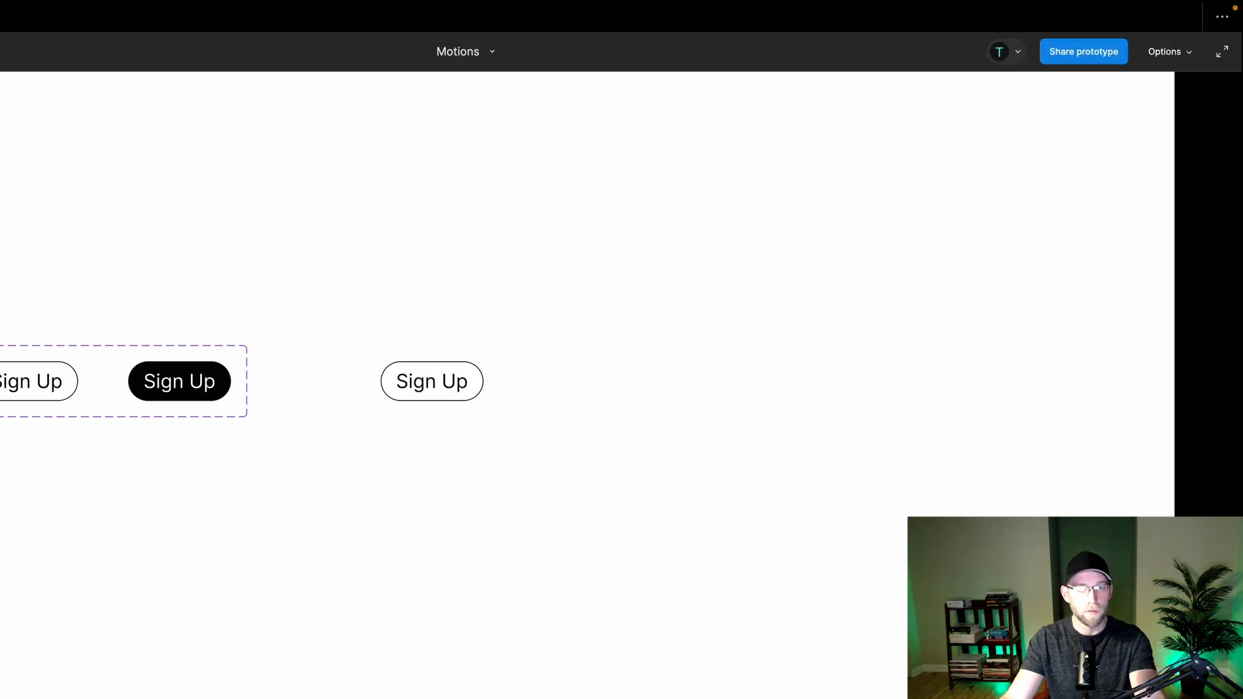
click(1, 16)
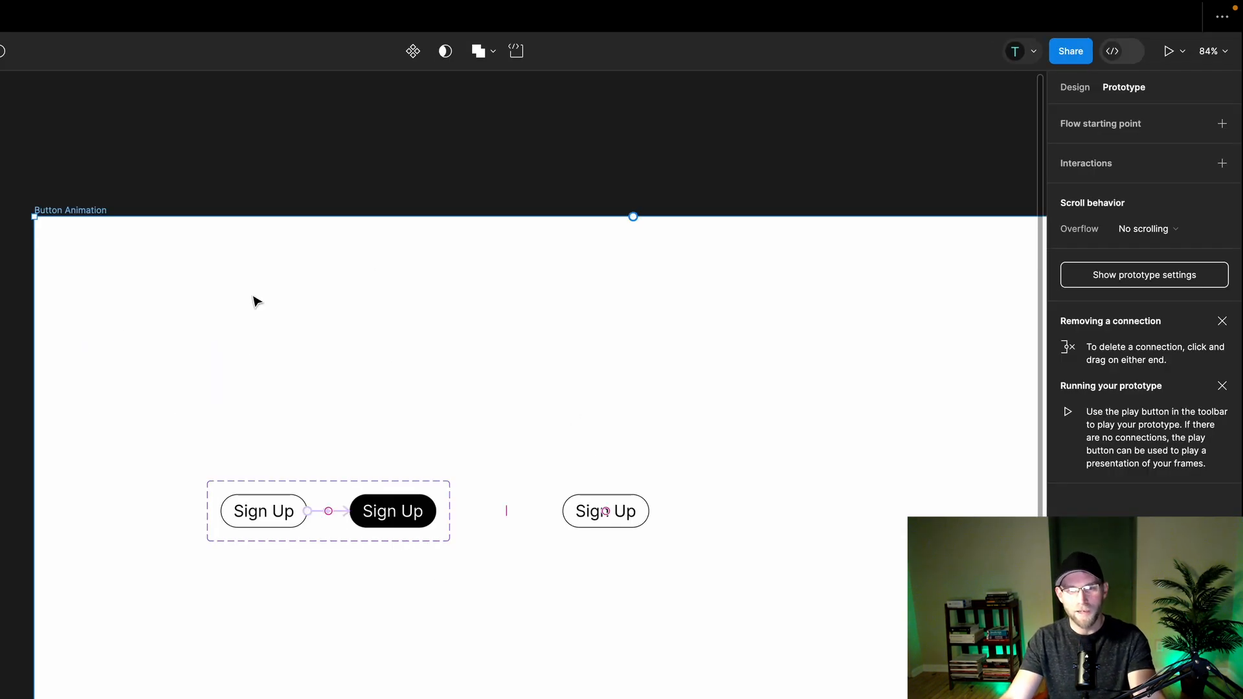